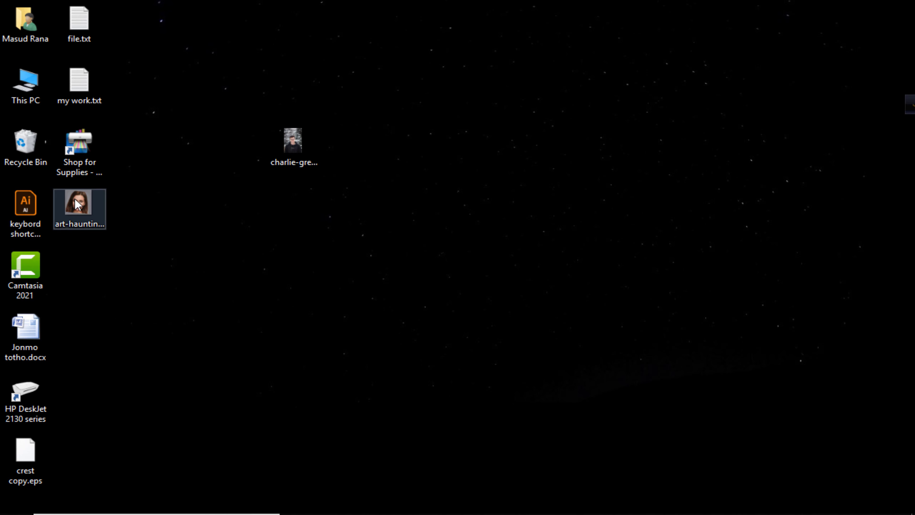
Open the desktop's tilted portrait photo of the brown-haired woman in Adobe Photoshop and display it in full-screen mode
drag(85, 211, 401, 249)
key(alt+Tab)
key(alt+Tab)
key(alt+Tab)
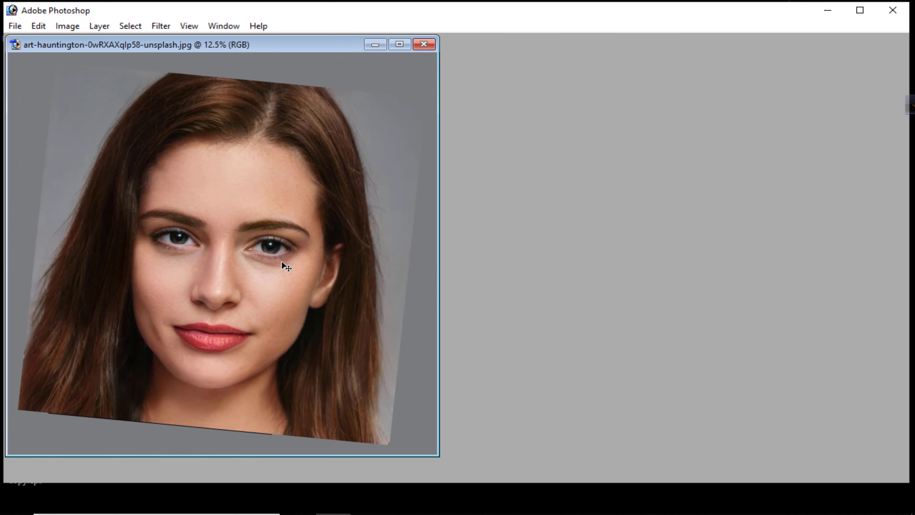
key(f)
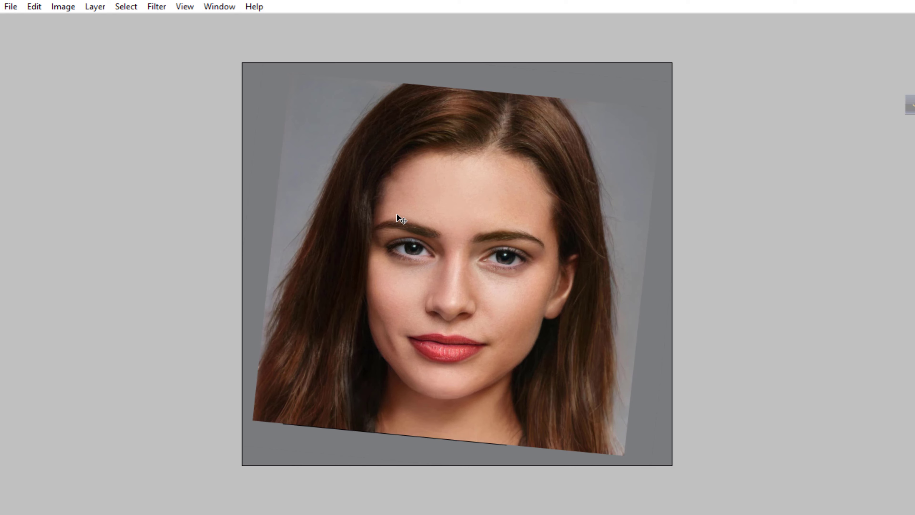
scroll(449, 318, up, 4)
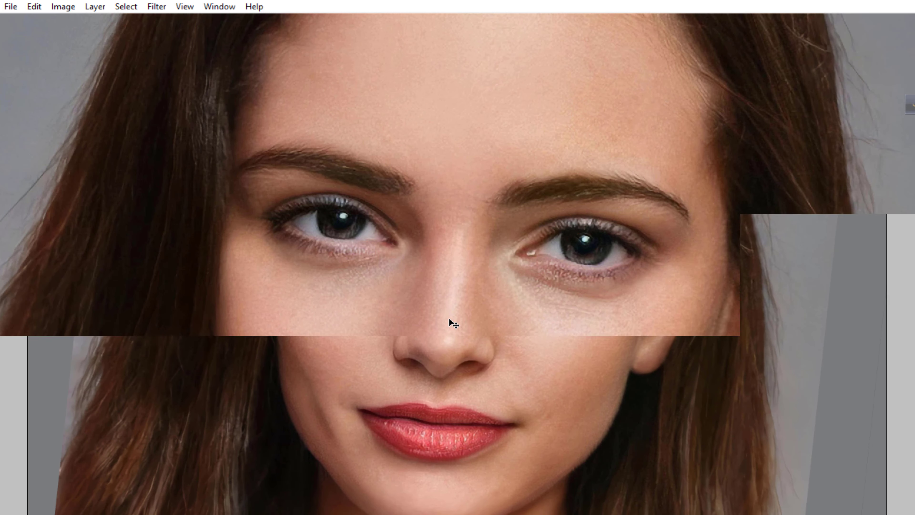
scroll(447, 318, down, 2)
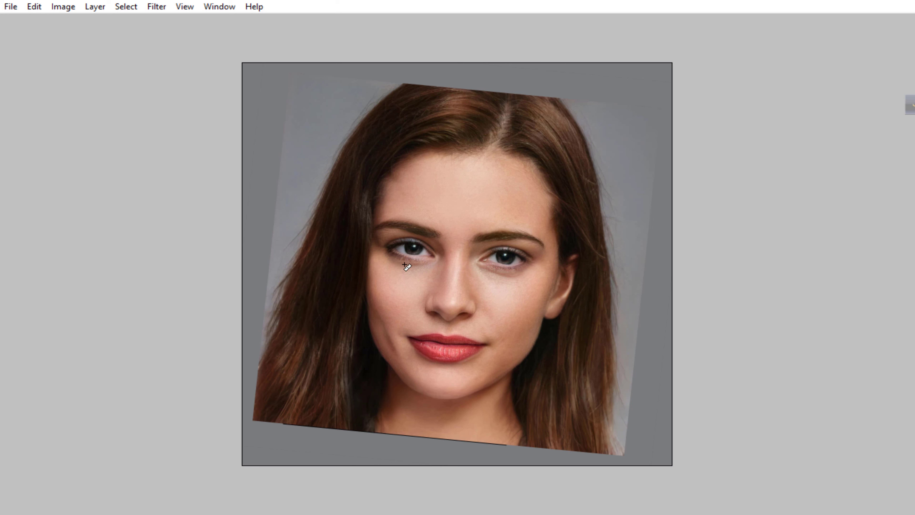
Show the toolbox and draw a Measure Tool line beneath both eyes, from one iris to the far eye's outer corner
click(228, 8)
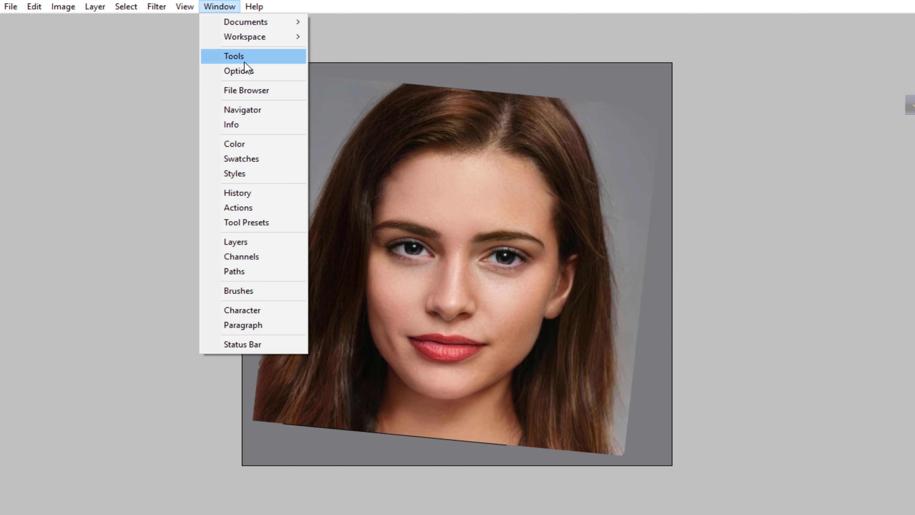
click(234, 57)
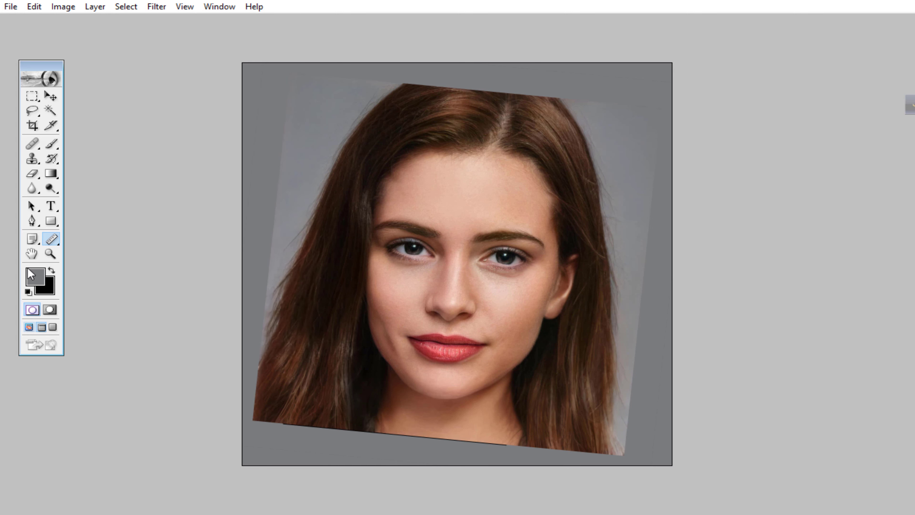
right_click(54, 239)
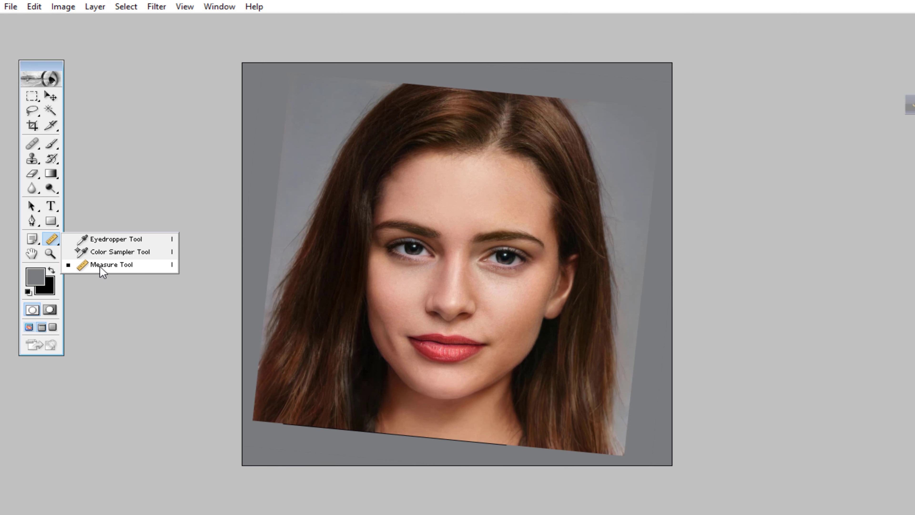
click(102, 267)
key(ctrl+plus)
key(ctrl+plus)
key(ctrl+plus)
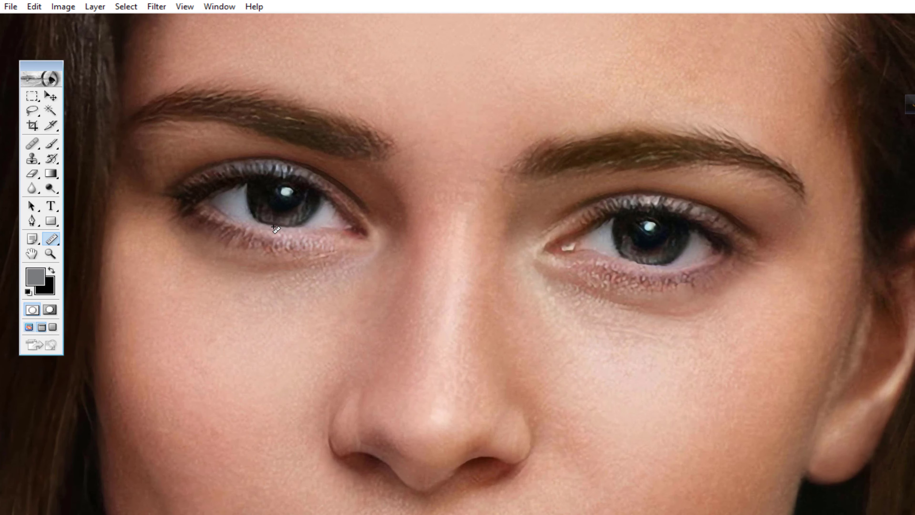
drag(276, 227, 717, 272)
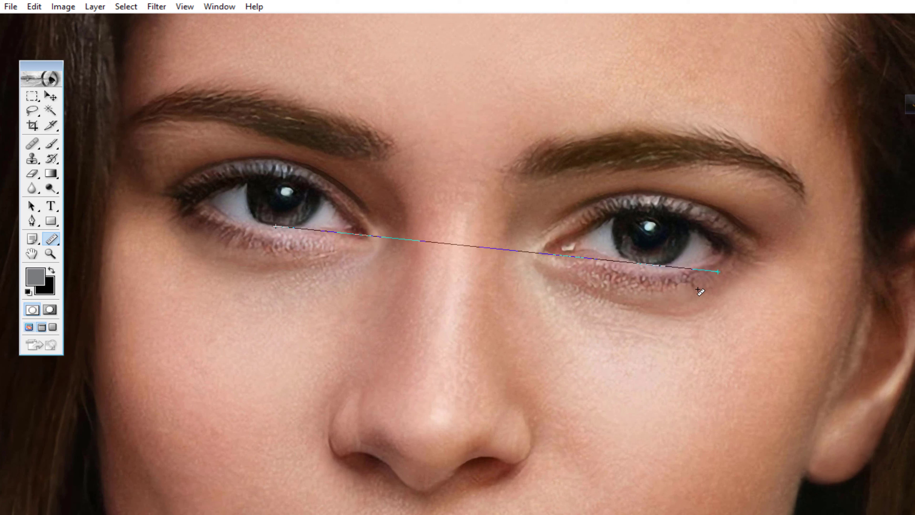
Level the eyes by rotating the canvas by the arbitrary angle taken from the measured line
key(alt+i)
key(e)
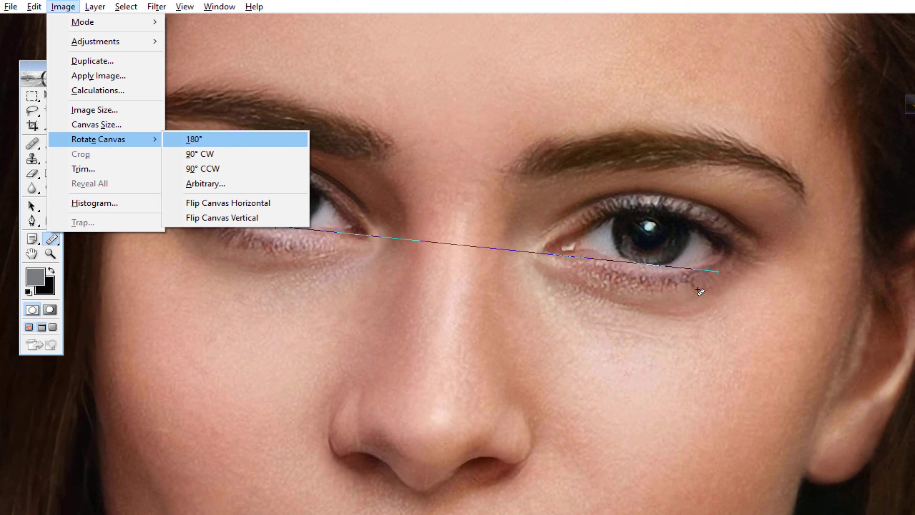
click(62, 6)
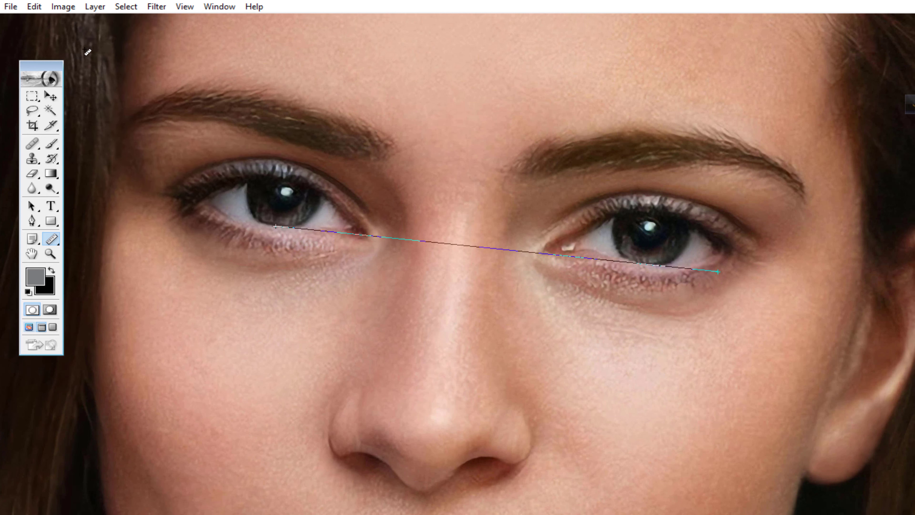
click(62, 6)
mouse_move(93, 45)
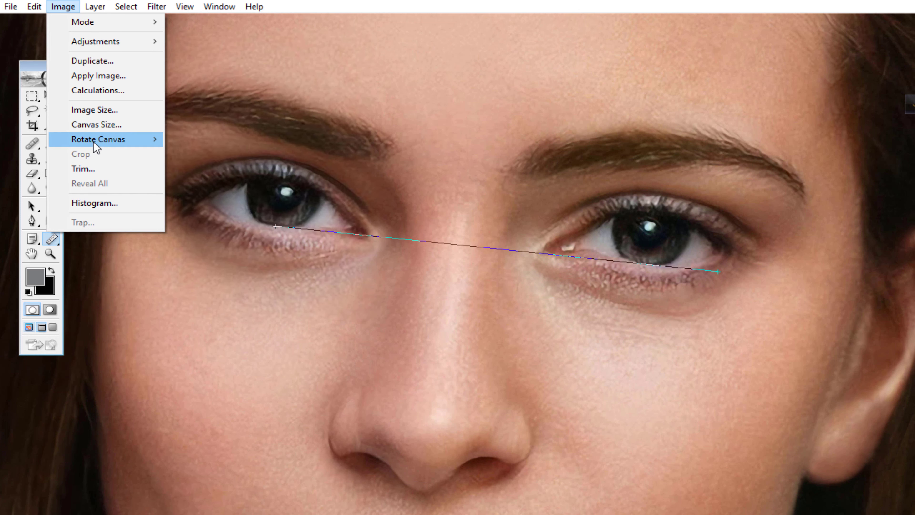
mouse_move(100, 142)
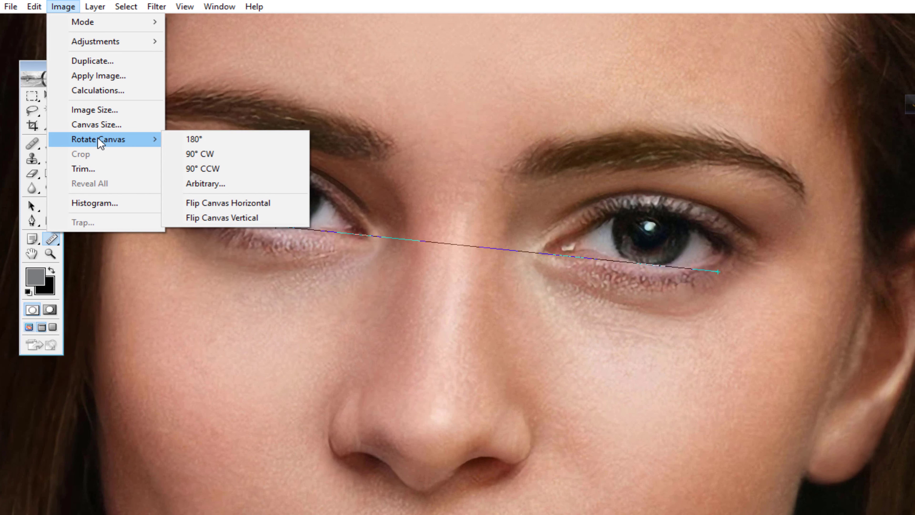
click(210, 184)
key(Return)
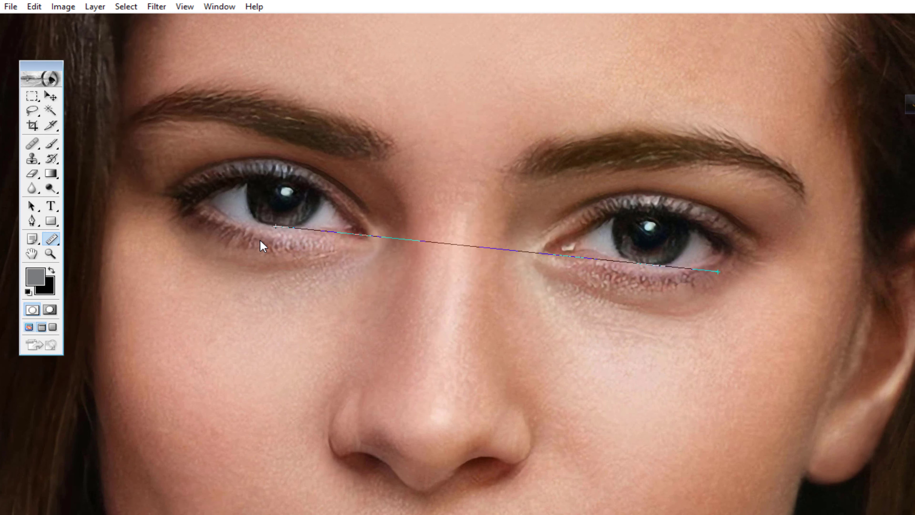
key(ctrl+0)
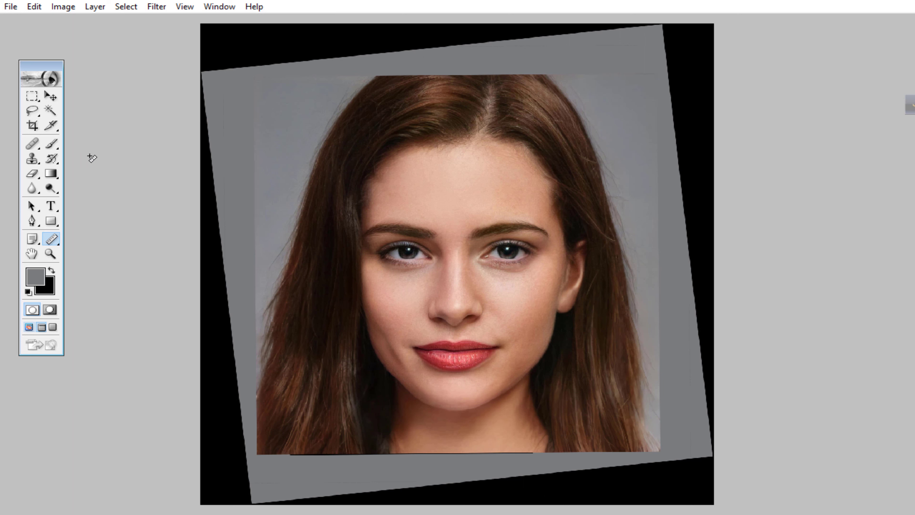
Set up the Crop tool with a width of 1.6 in, a height of 2 in and a resolution of 300 pixels/inch
key(c)
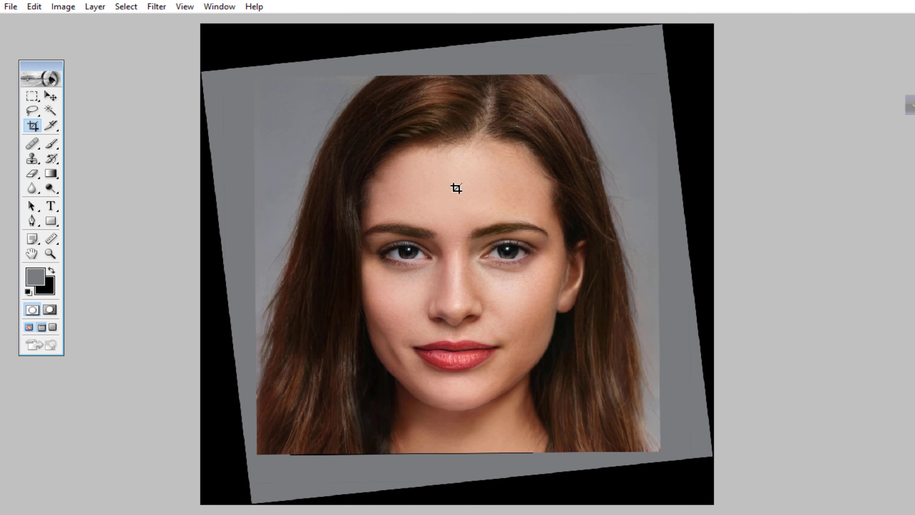
key(Return)
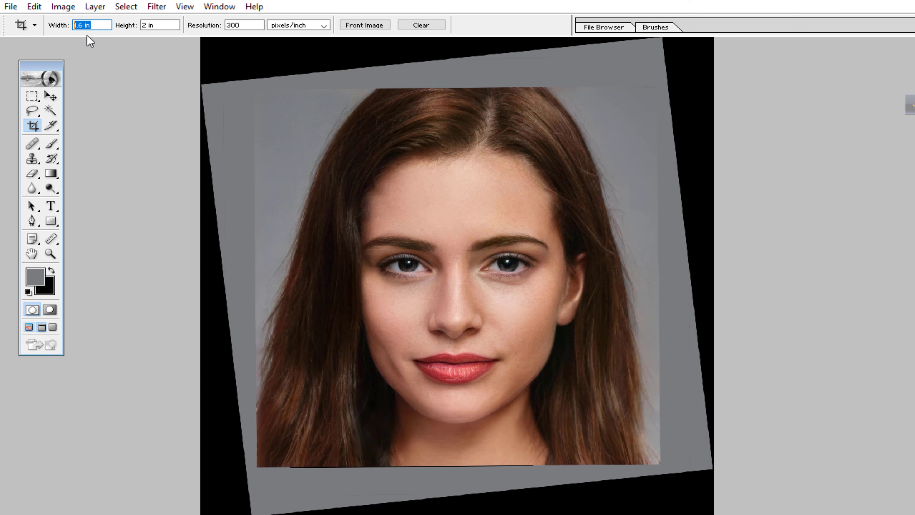
click(166, 25)
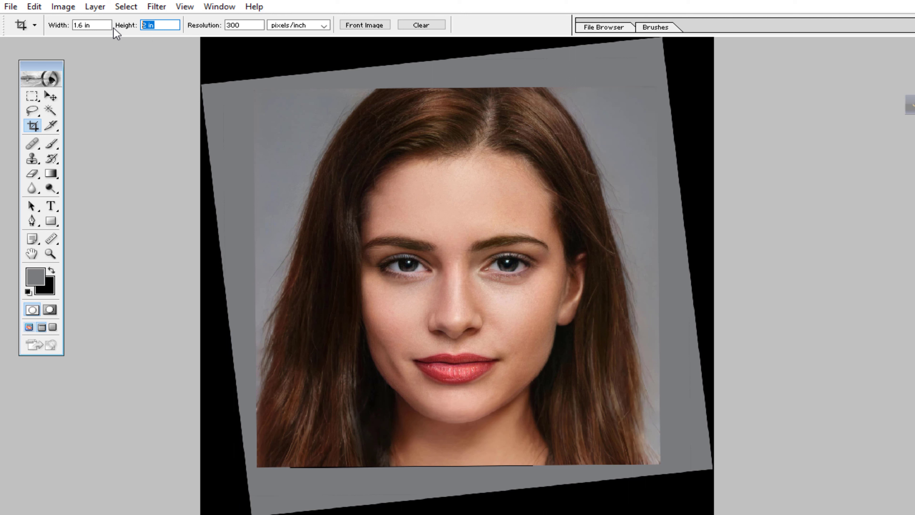
drag(96, 26, 72, 25)
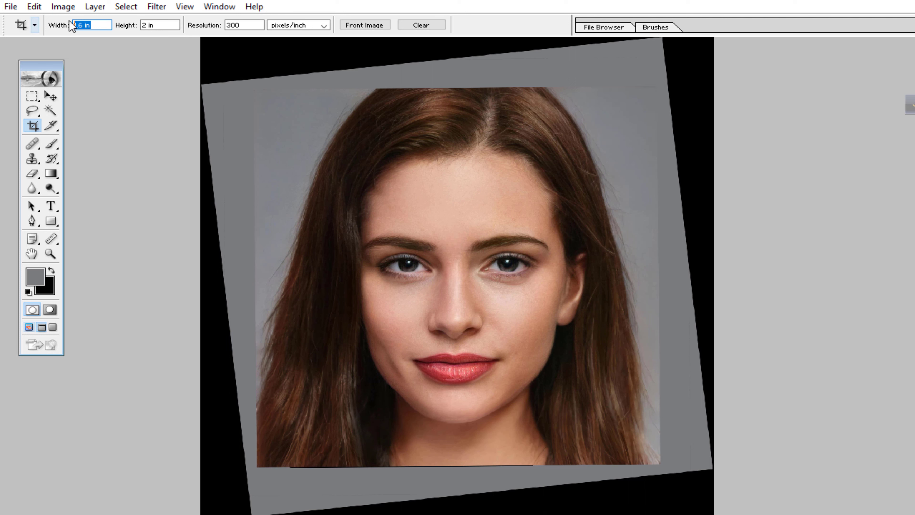
click(402, 140)
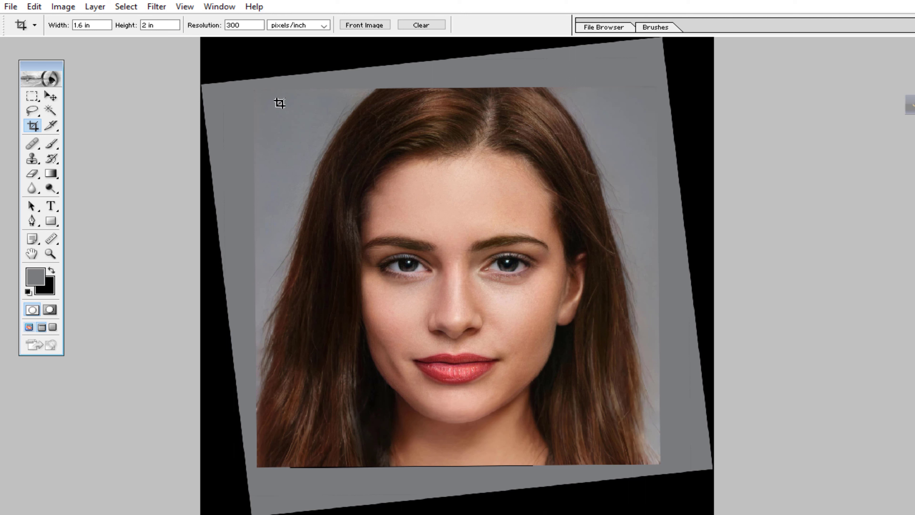
Try to crop the straightened portrait with a 1.6 by 2 in frame centred on the face
drag(263, 93, 725, 454)
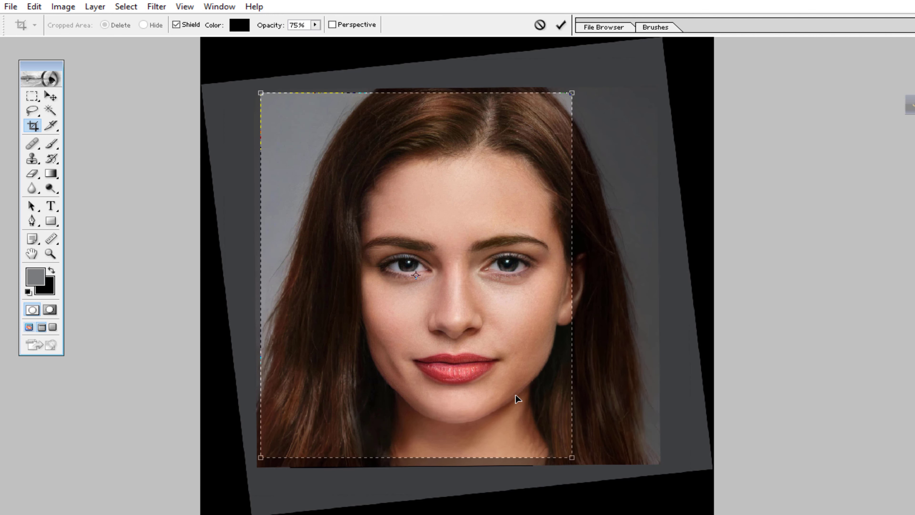
drag(384, 295, 415, 299)
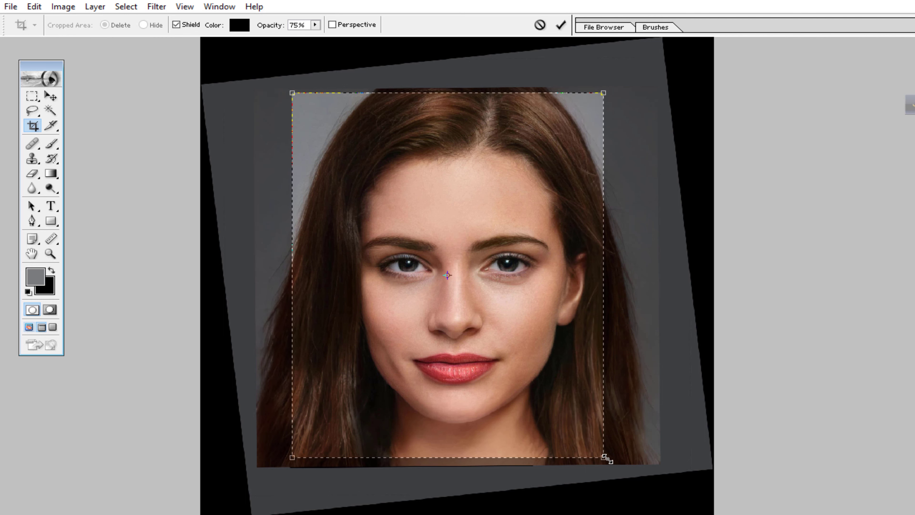
drag(604, 457, 610, 462)
key(Return)
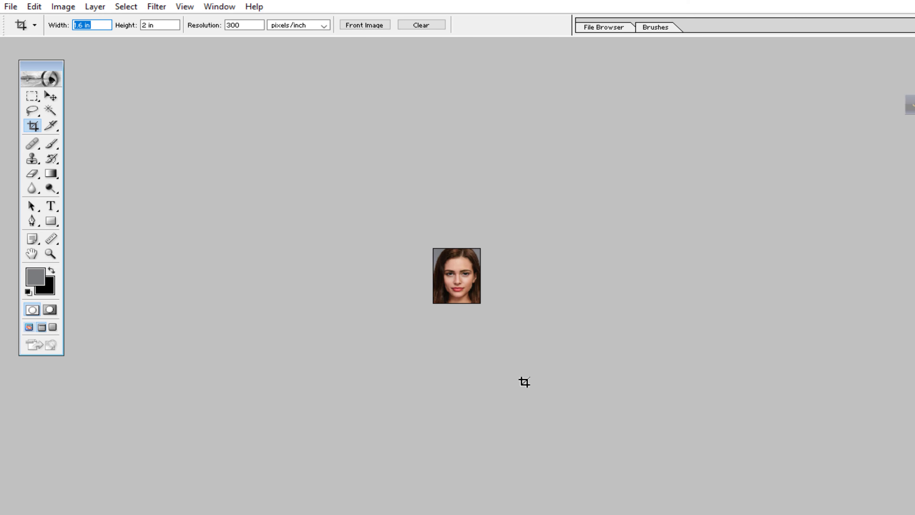
key(ctrl+0)
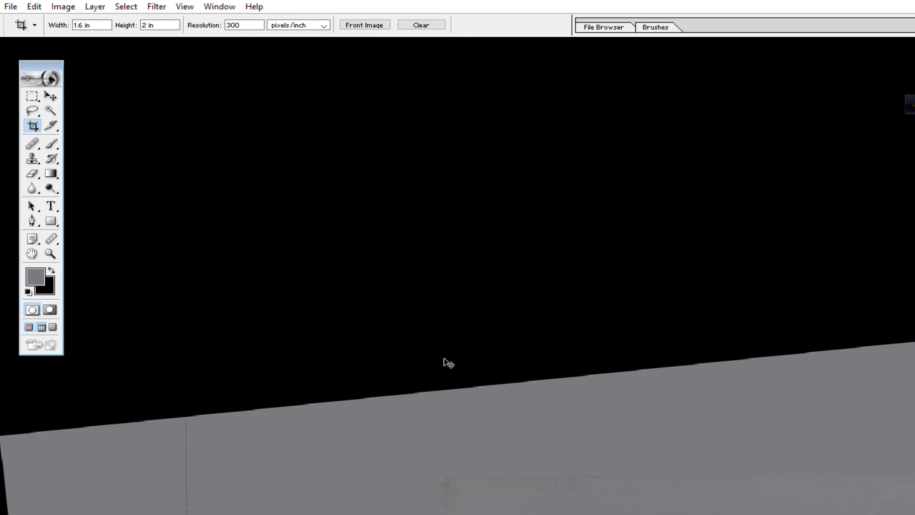
Draw a new 1.6 by 2 in crop frame around the head, from the top of the hair to the neck
key(ctrl+minus)
key(ctrl+minus)
key(ctrl+minus)
key(ctrl+minus)
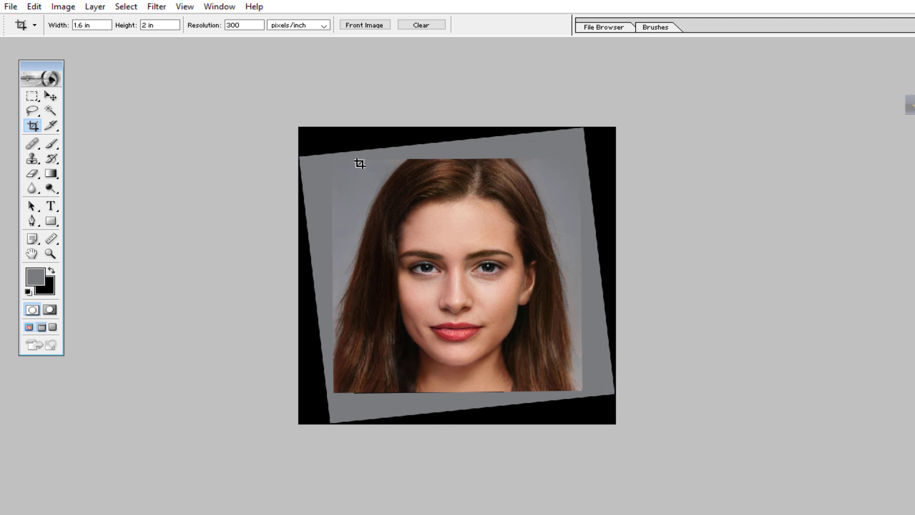
drag(347, 163, 613, 390)
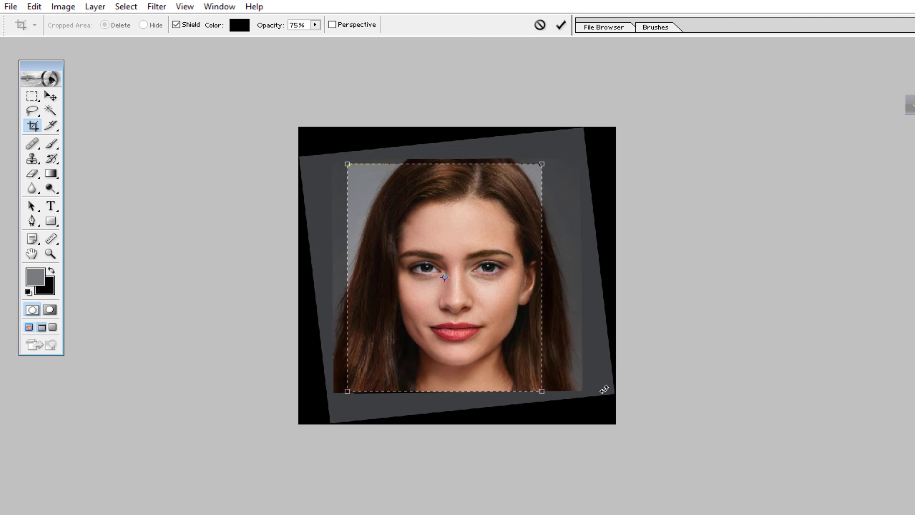
Nudge the crop frame upward to the top of the hair and rightward to centre it on the face
key(Up)
key(Up)
key(Up)
key(Up)
key(Up)
key(Up)
key(Up)
key(Up)
key(Up)
key(Up)
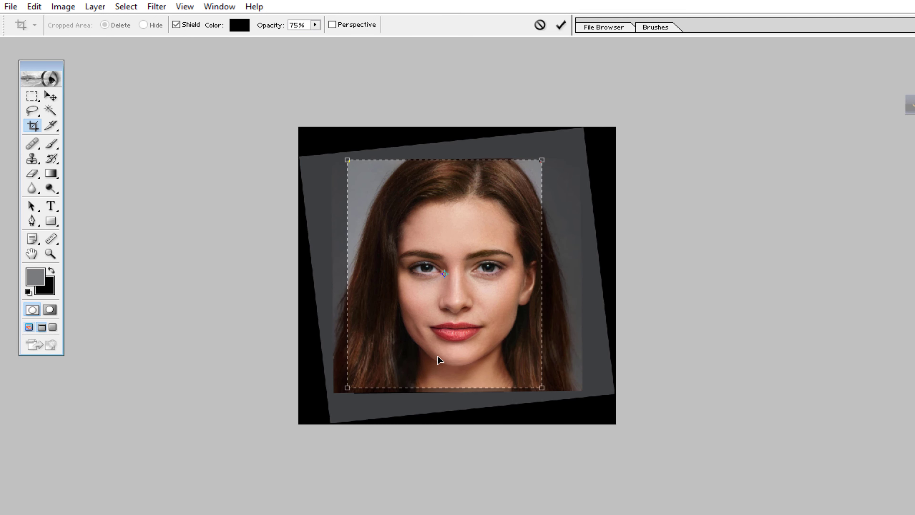
key(shift+Right)
key(shift+Right)
key(shift+Right)
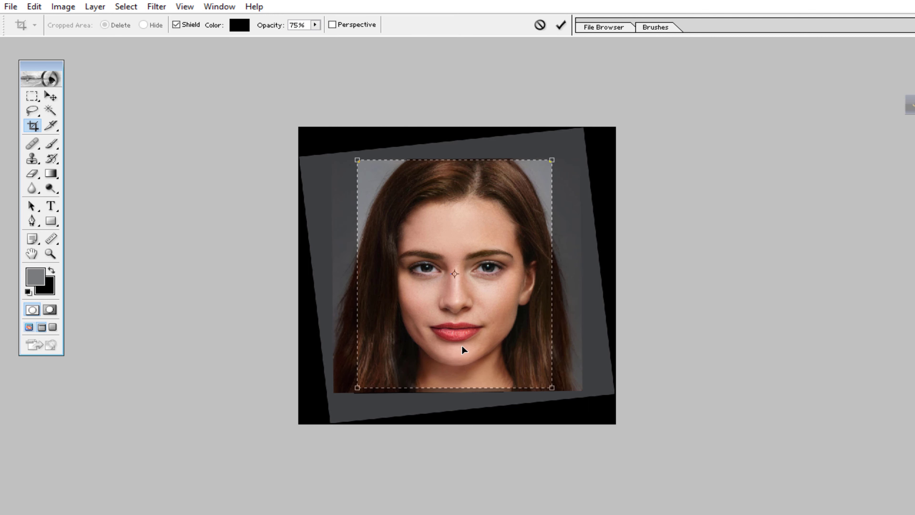
key(Right)
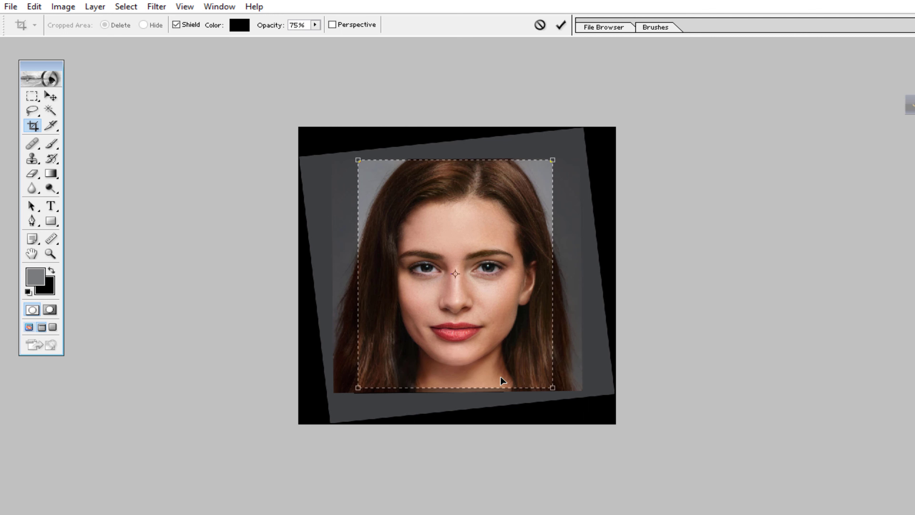
Enlarge the crop frame slightly to the photo's lower edge and apply the crop
drag(555, 385, 557, 390)
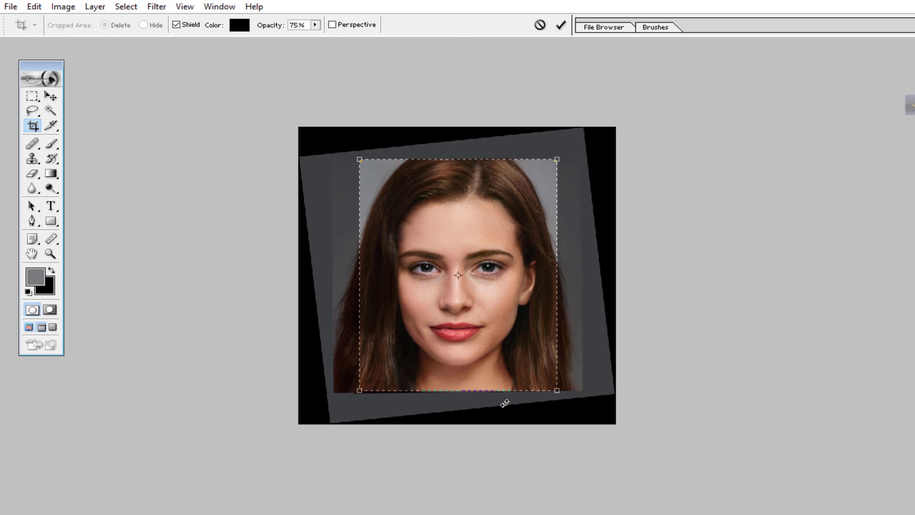
key(Return)
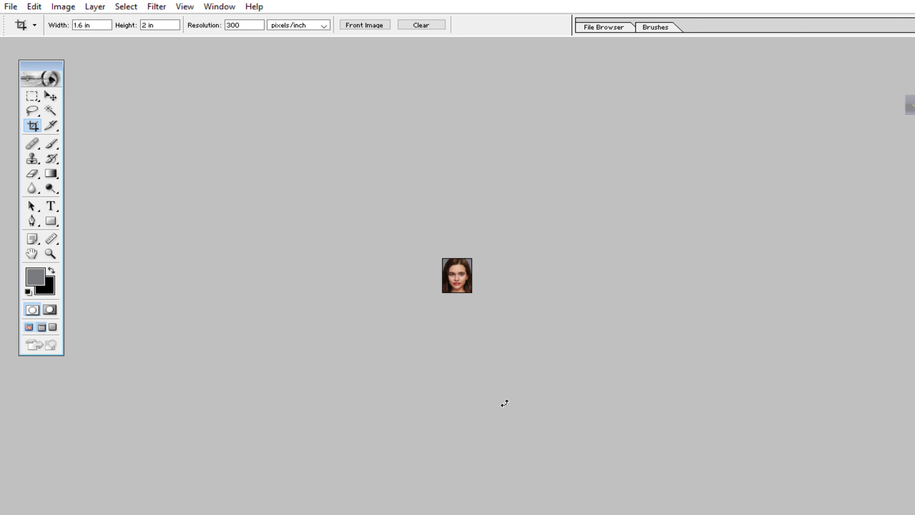
key(ctrl+0)
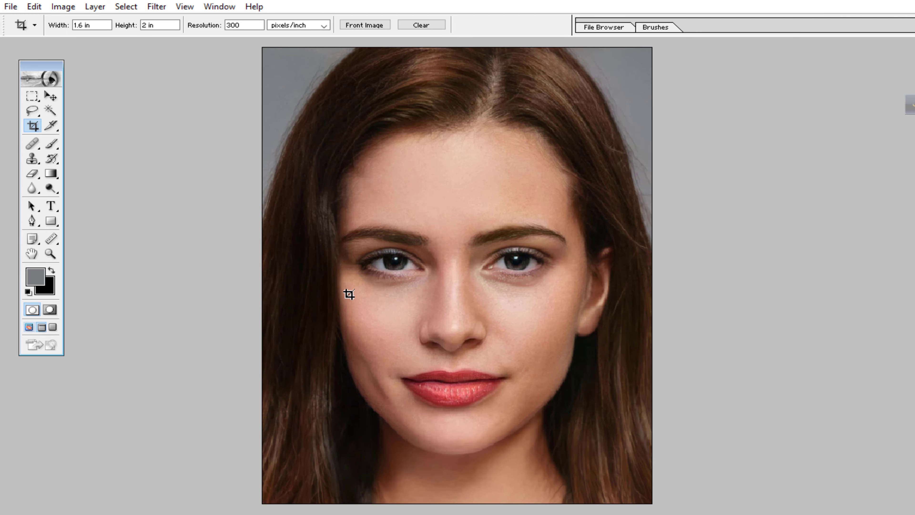
key(ctrl+minus)
double_click(238, 25)
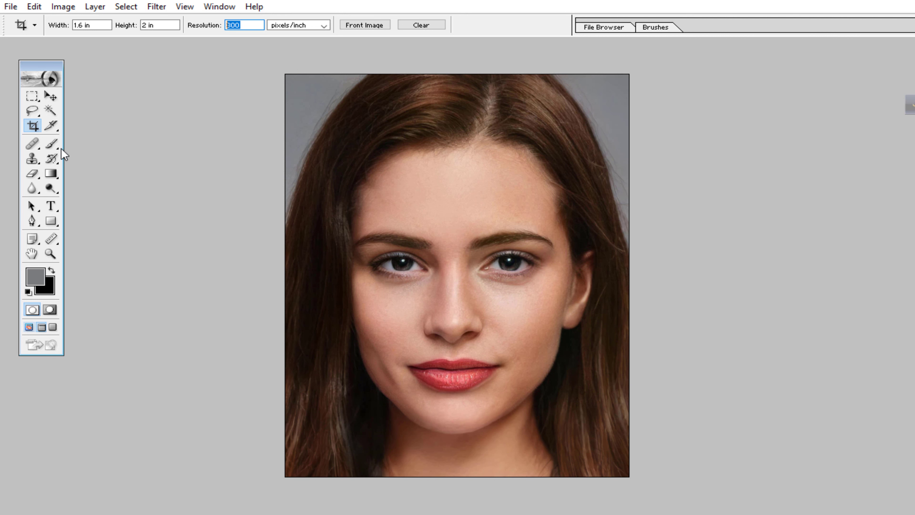
Draw a pen path along the hair's outer edge, from the photo's left side over the top of the head to just beyond the right side
click(35, 225)
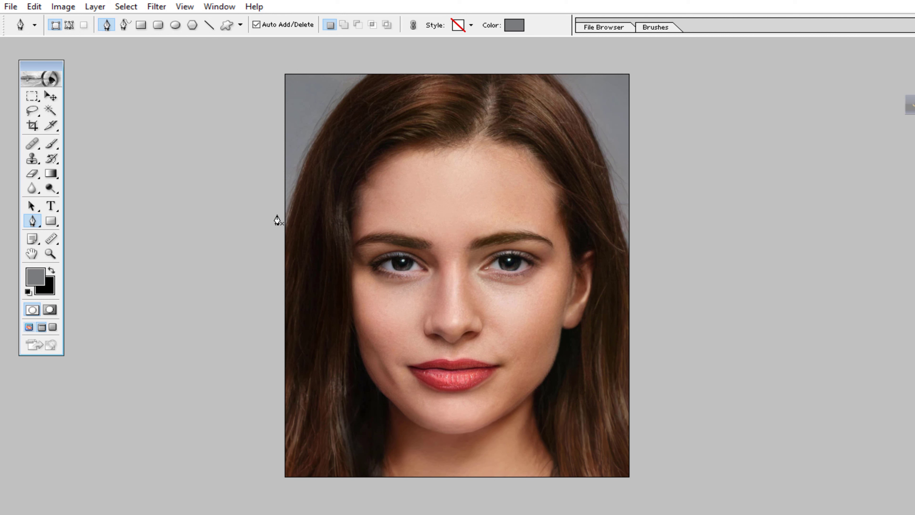
click(283, 230)
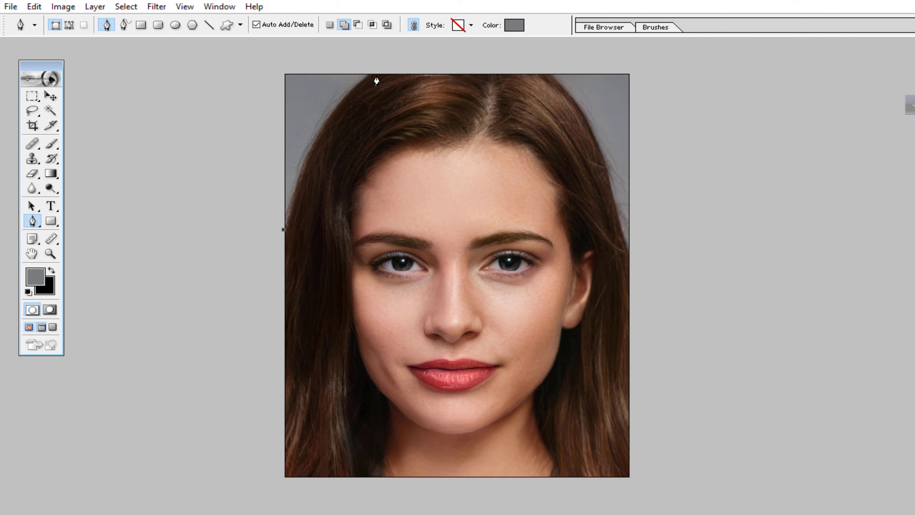
drag(378, 66, 463, 7)
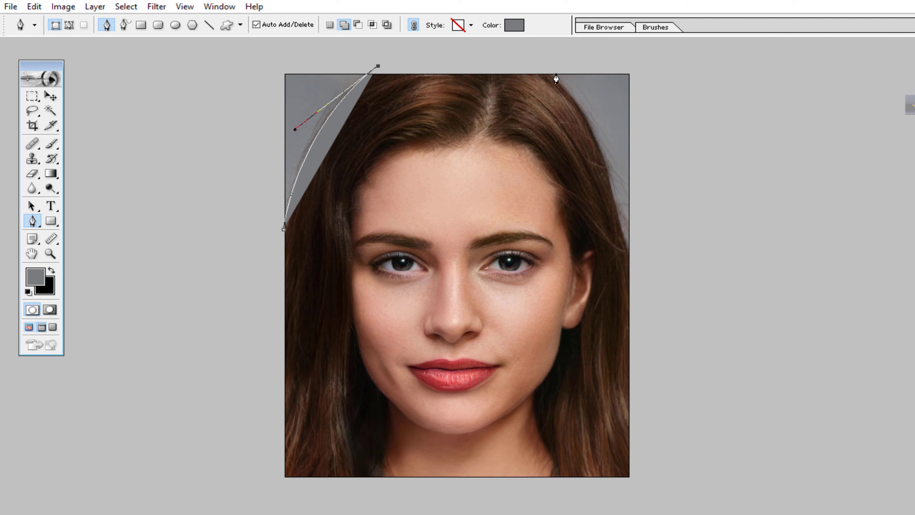
click(548, 69)
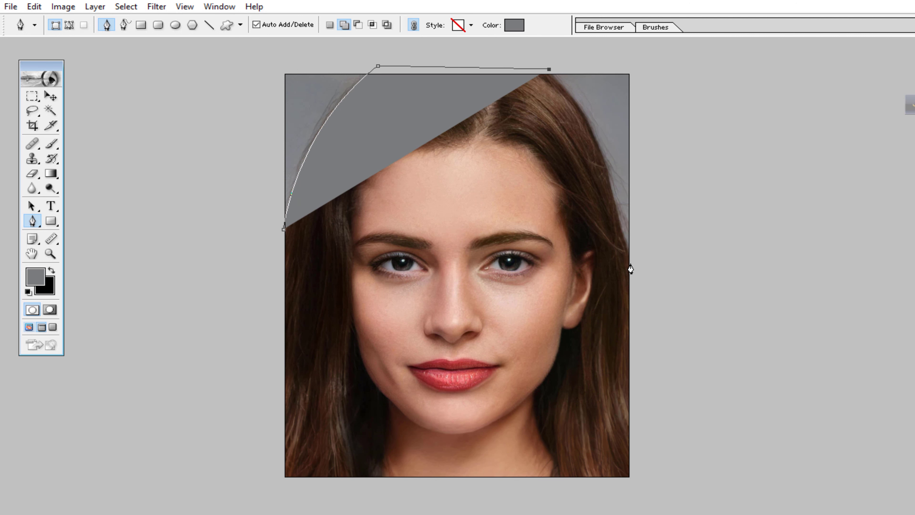
drag(609, 179, 612, 237)
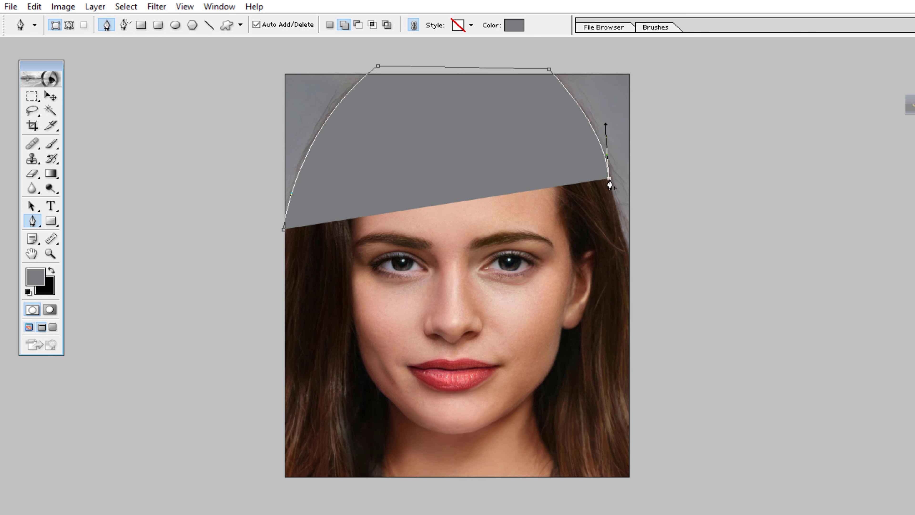
drag(661, 249, 691, 225)
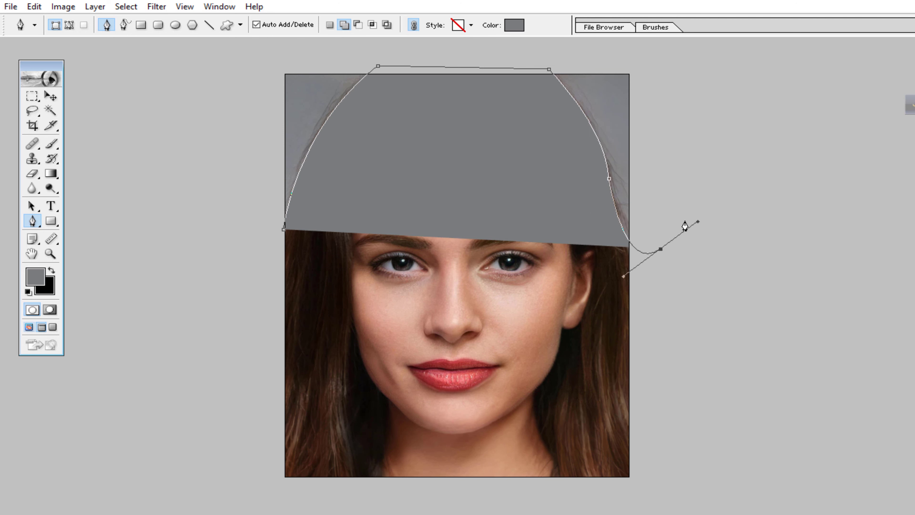
Continue the path through the empty area around the photo and close it at its starting point so it encloses the background
key(ctrl+minus)
key(ctrl+minus)
drag(612, 130, 577, 127)
drag(440, 118, 387, 135)
drag(326, 137, 293, 196)
drag(294, 269, 310, 310)
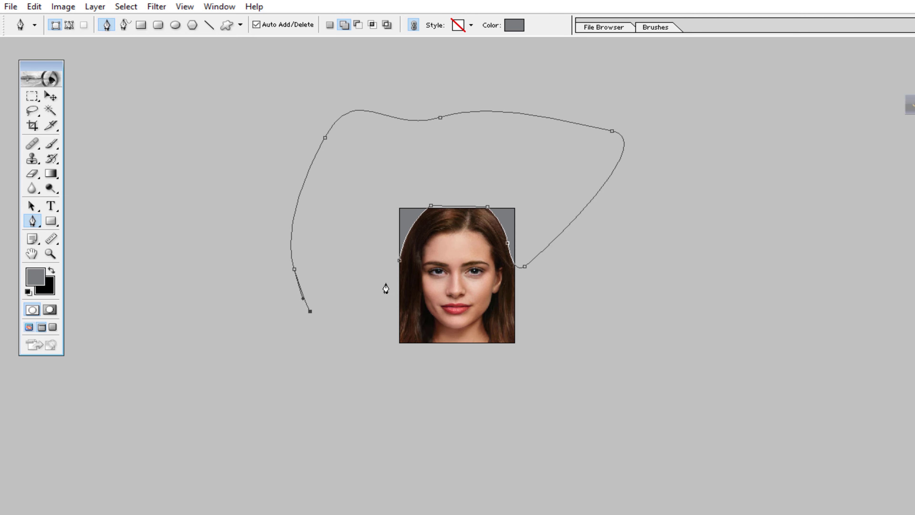
click(400, 266)
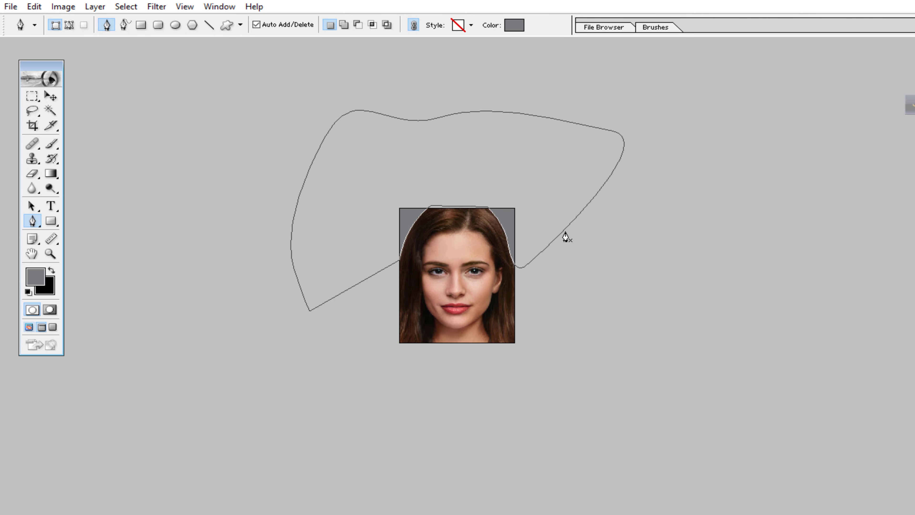
Convert the closed background path into a new anti-aliased selection with a 1.5-pixel feather radius
key(ctrl+plus)
key(ctrl+plus)
key(ctrl+plus)
key(ctrl+plus)
drag(274, 56, 164, 221)
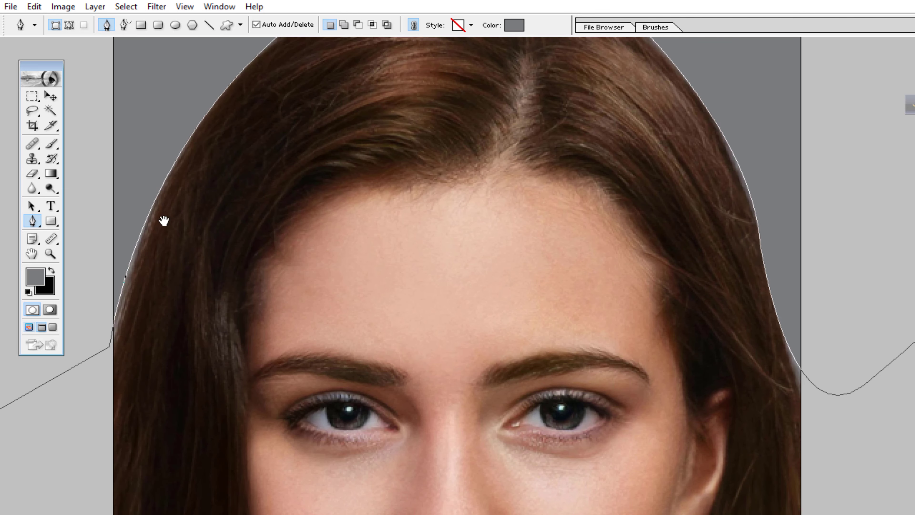
key(ctrl+minus)
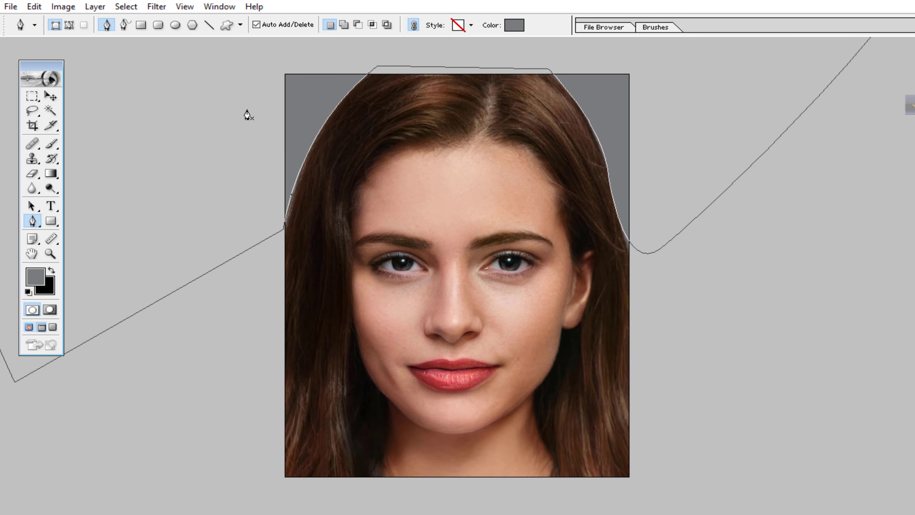
right_click(303, 98)
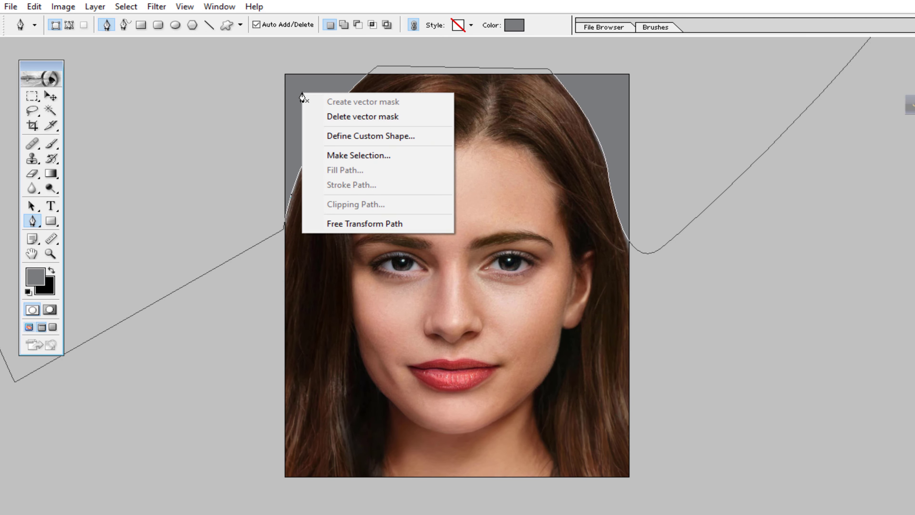
click(349, 156)
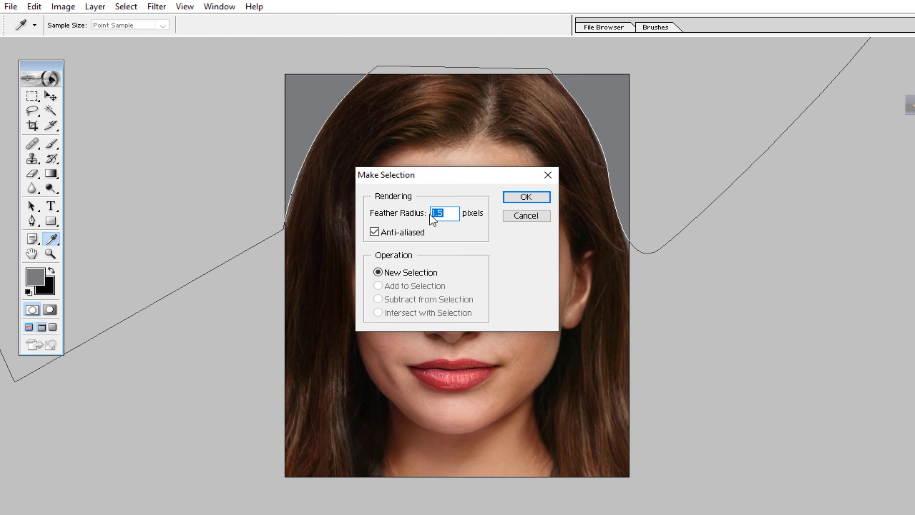
click(538, 195)
Delete the Shape 1 layer and keep the background selection
key(ctrl+minus)
key(ctrl+minus)
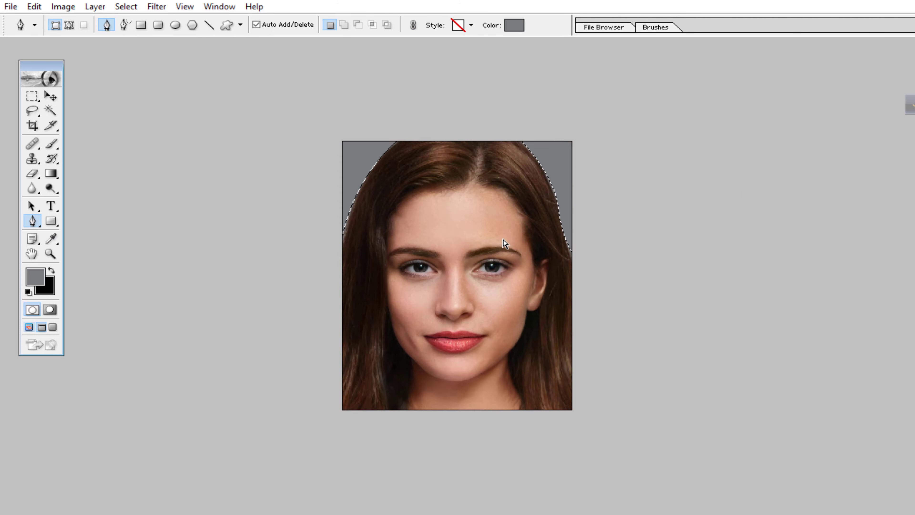
key(F7)
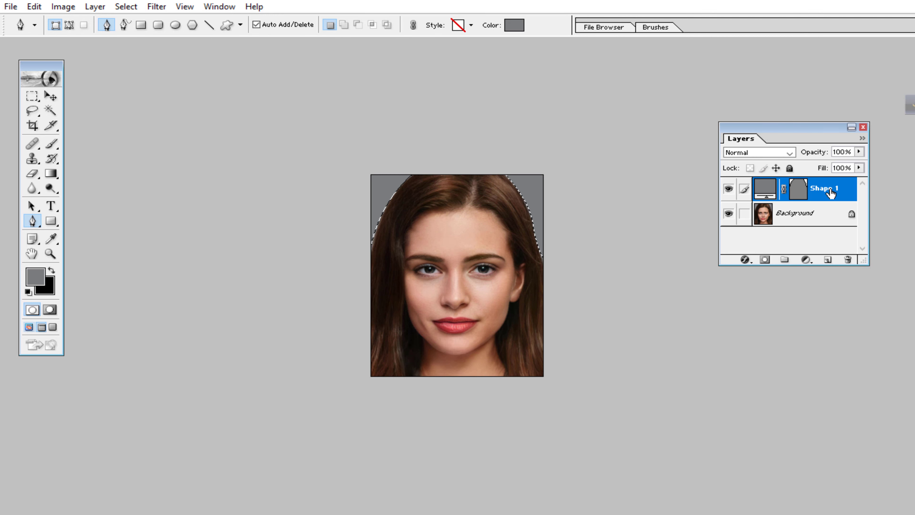
drag(829, 193, 850, 260)
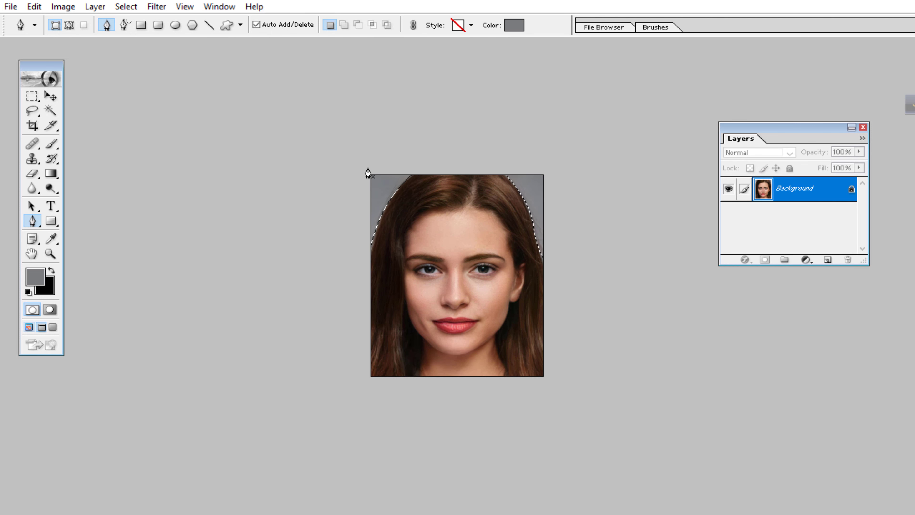
Set the foreground colour to white (FFFFFF) and fill the selected background behind the hair with it
click(42, 278)
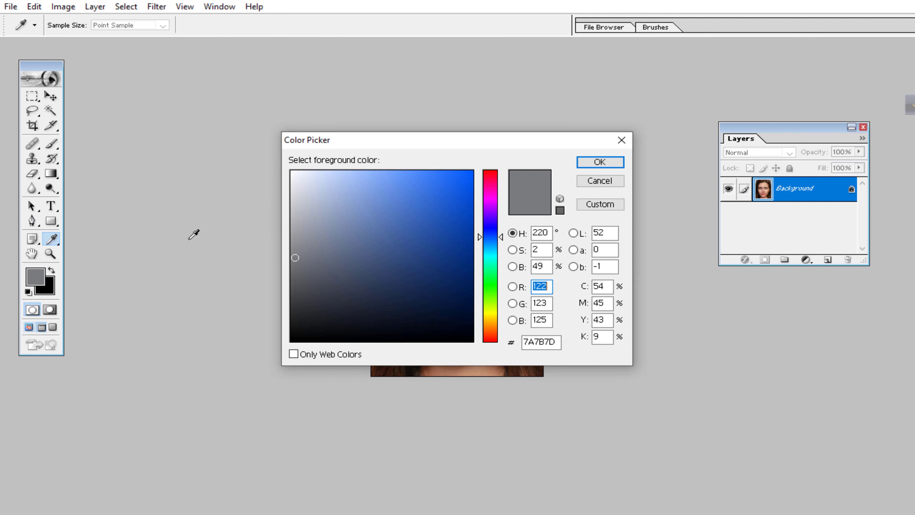
key(Escape)
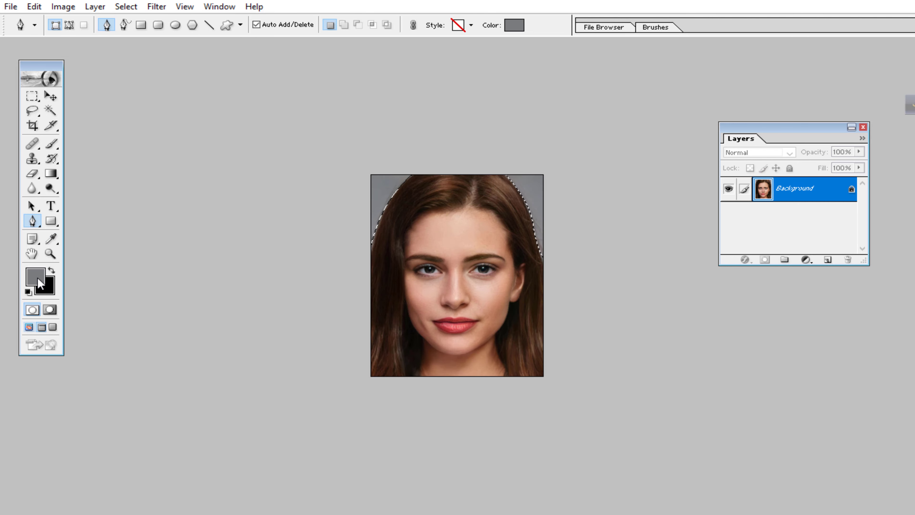
click(37, 277)
drag(302, 189, 291, 171)
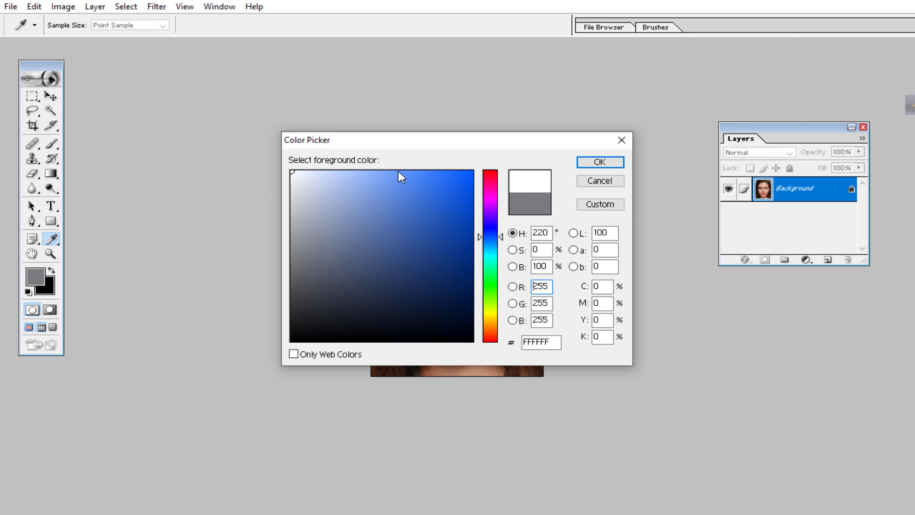
click(601, 163)
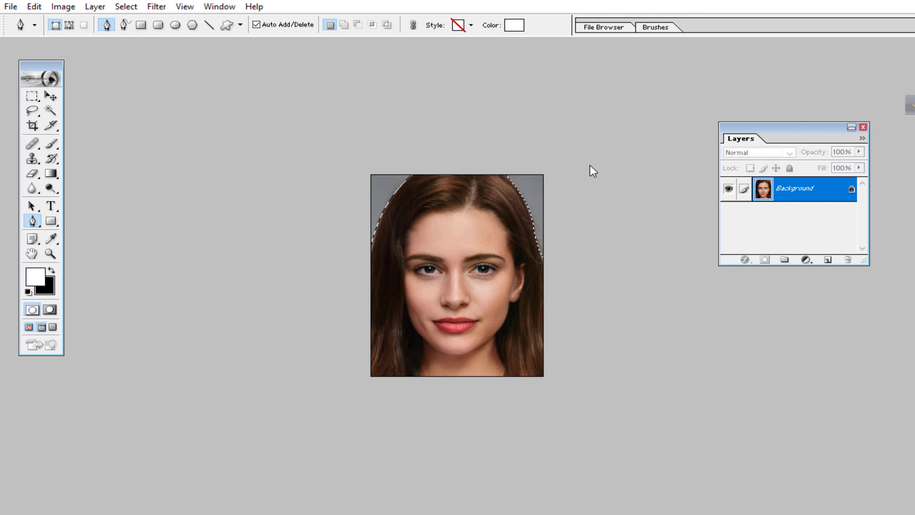
key(alt+BackSpace)
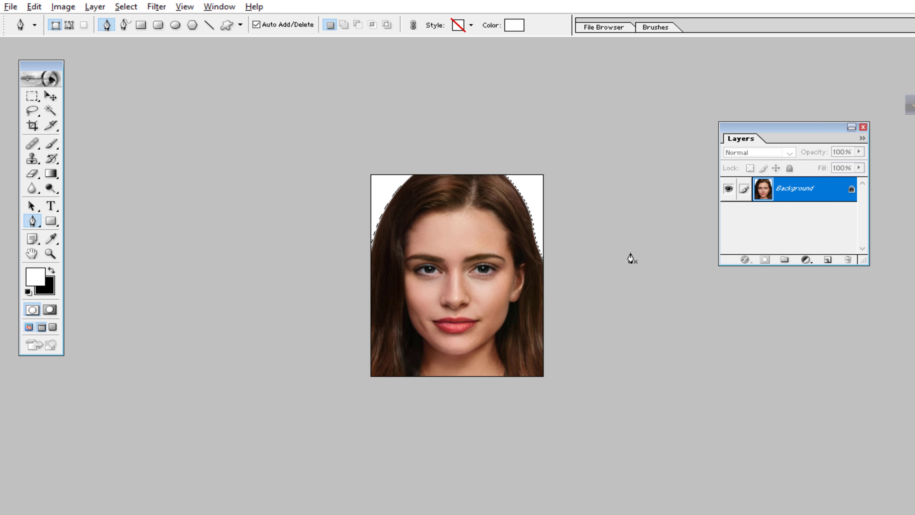
key(ctrl+plus)
key(ctrl+plus)
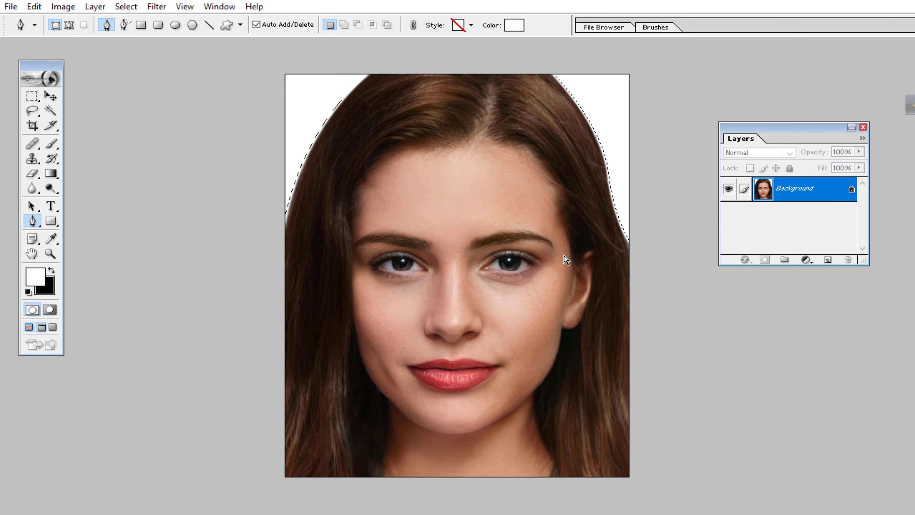
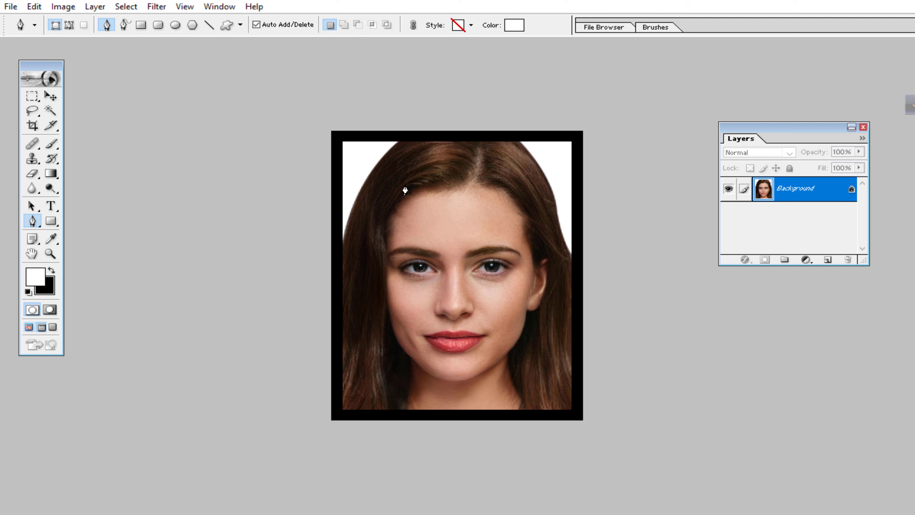
Undo the black canvas border and swap the colours so black is the foreground and white the background
key(ctrl+z)
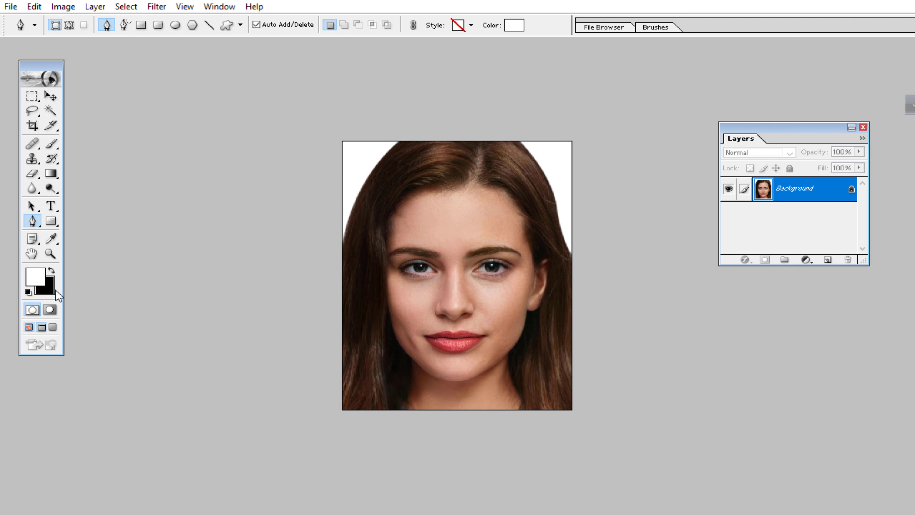
key(x)
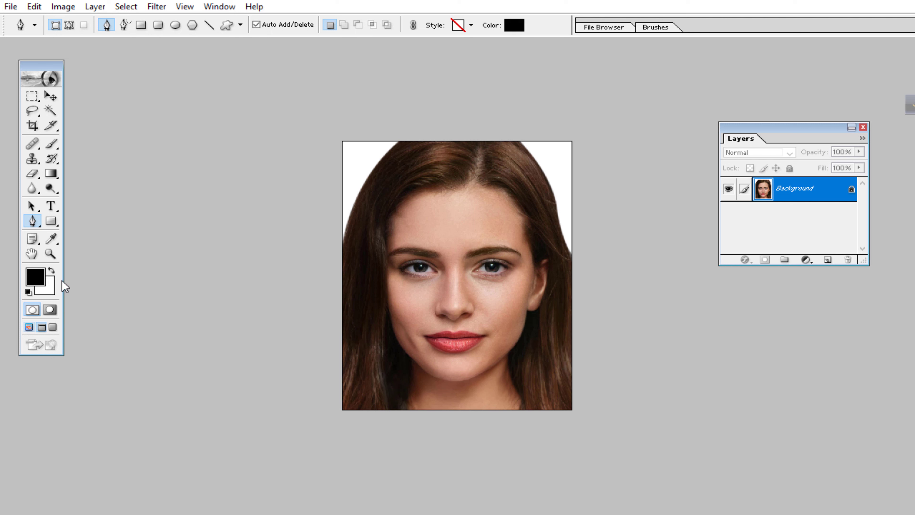
key(x)
key(x)
Enlarge the canvas by a relative 0.15 inches in width and height to give the portrait a white border, and select the whole canvas
key(alt+i)
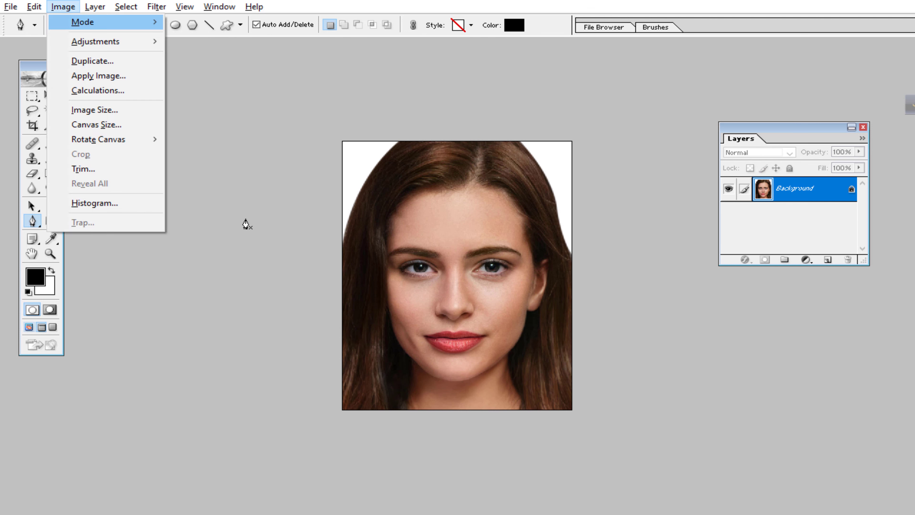
key(s)
key(Tab)
text(.)
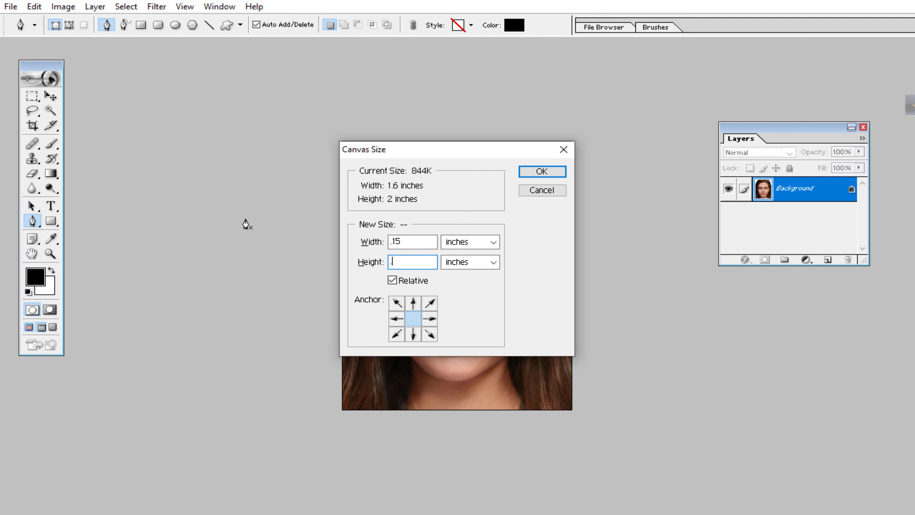
text(1)
key(Return)
key(ctrl+0)
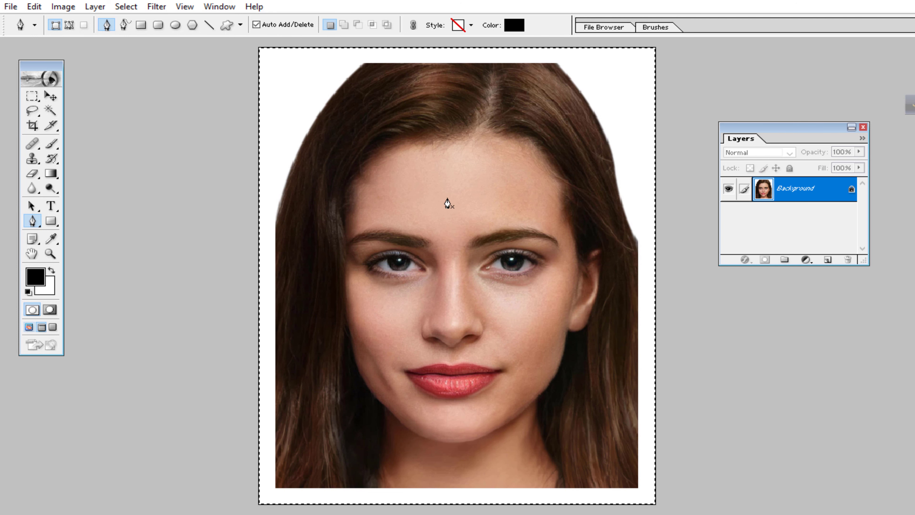
Stroke the whole-canvas selection with a 1 px light grey line
click(31, 96)
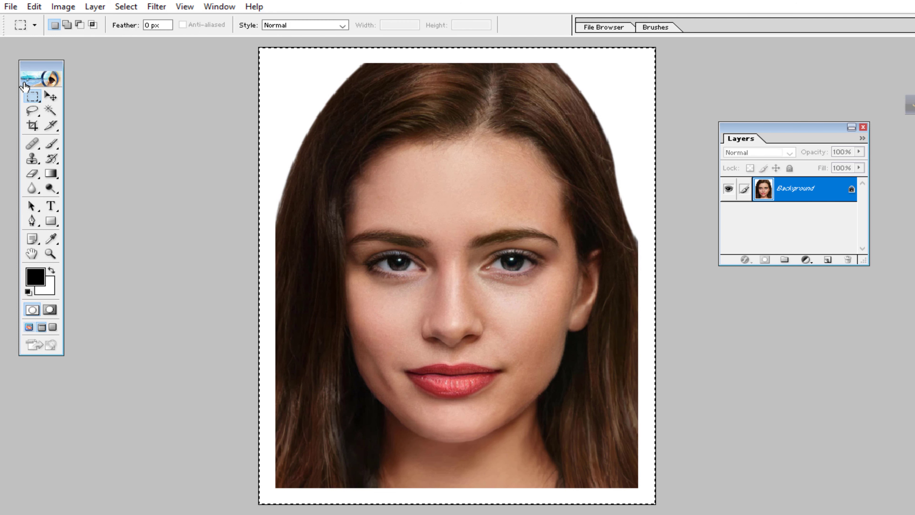
right_click(369, 188)
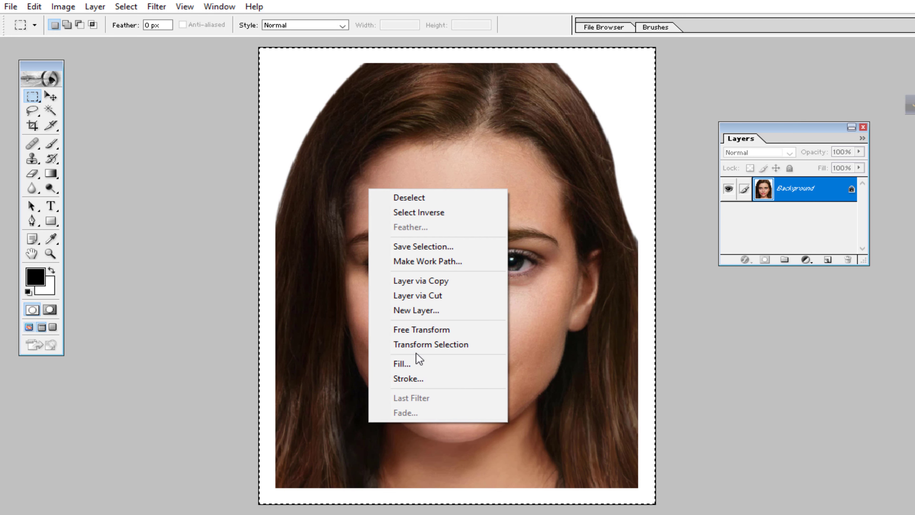
click(397, 379)
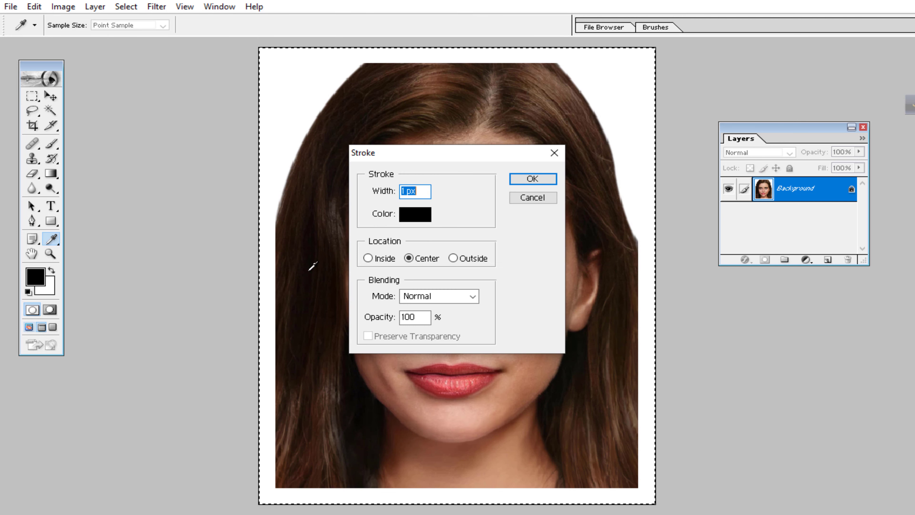
click(418, 218)
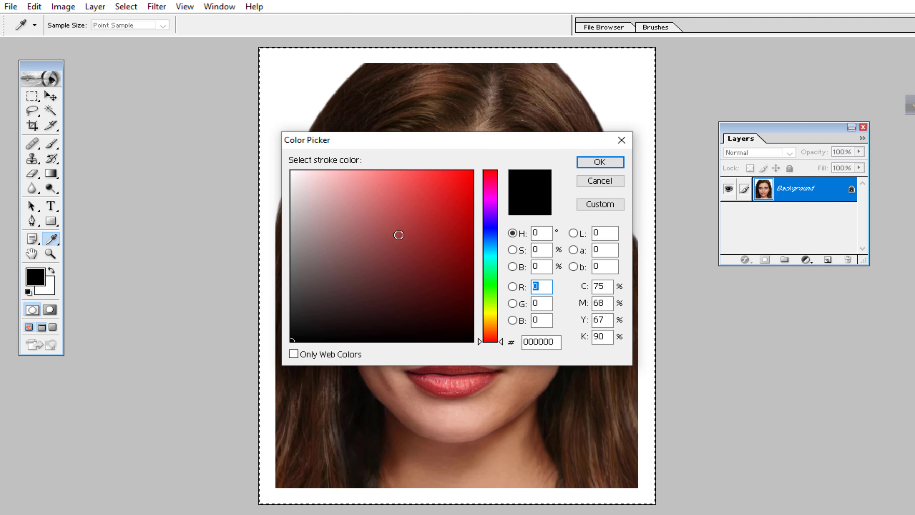
drag(358, 215, 250, 221)
click(600, 163)
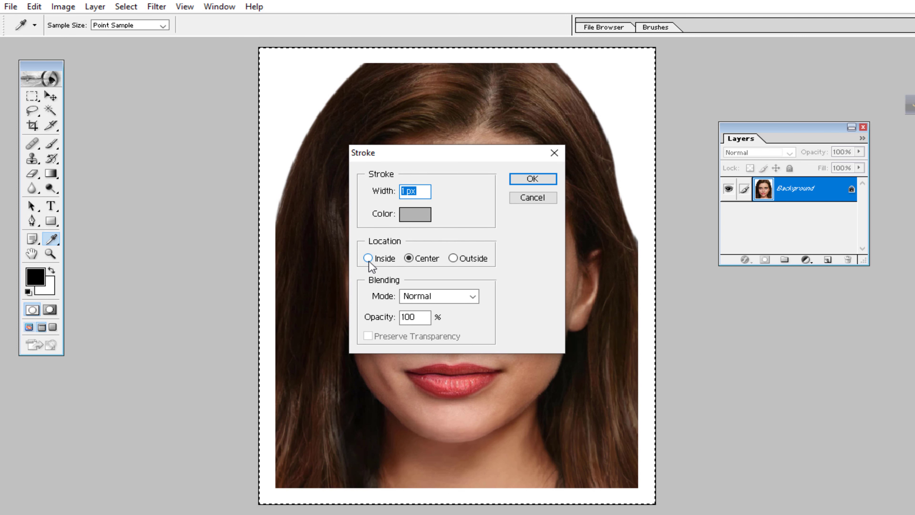
click(529, 180)
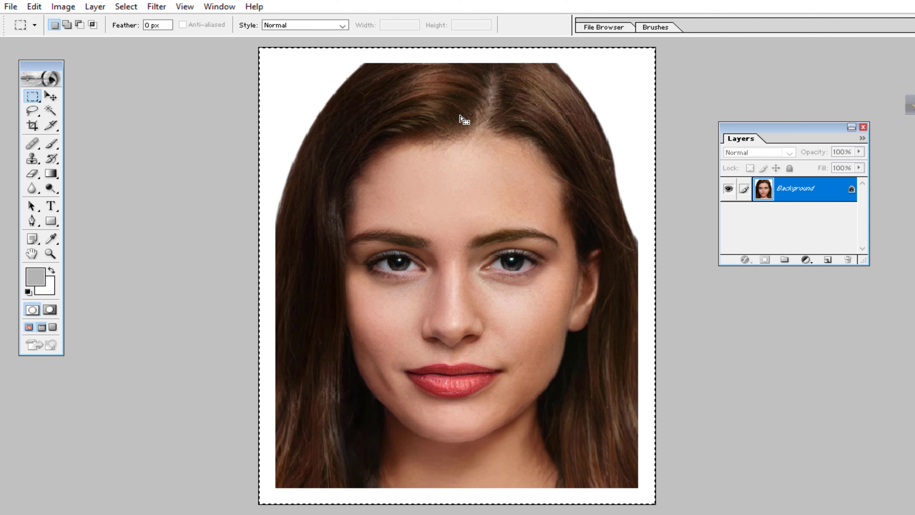
Try to define a pattern named 46546 after cutting the selected portrait from the canvas, and undo the cut
key(ctrl+x)
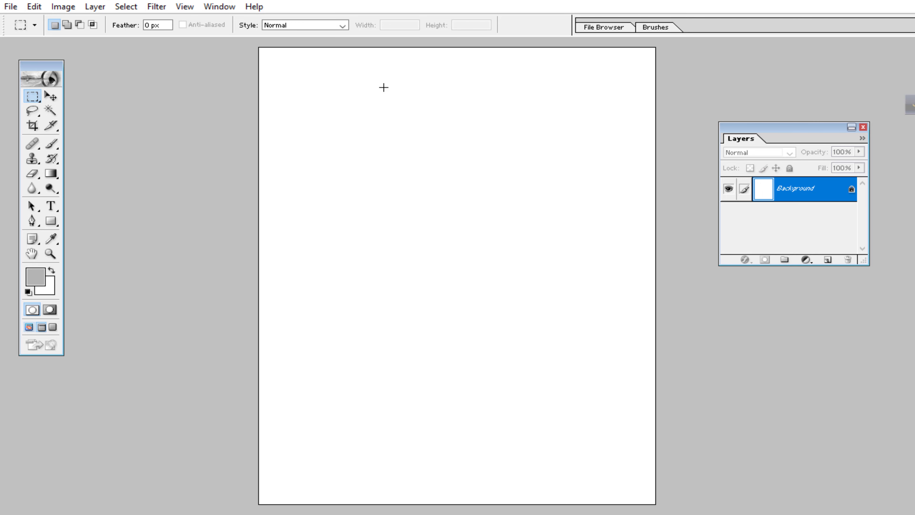
key(alt+e)
key(alt+t)
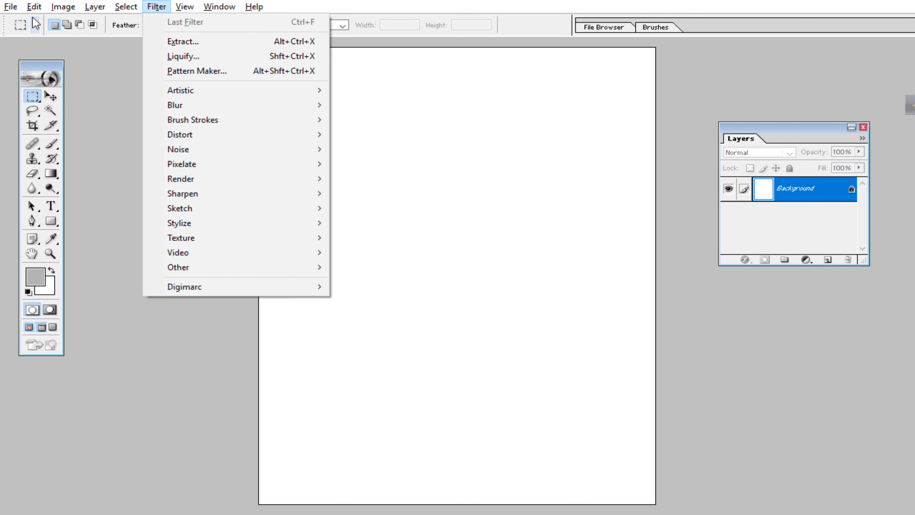
click(36, 8)
click(34, 8)
click(28, 11)
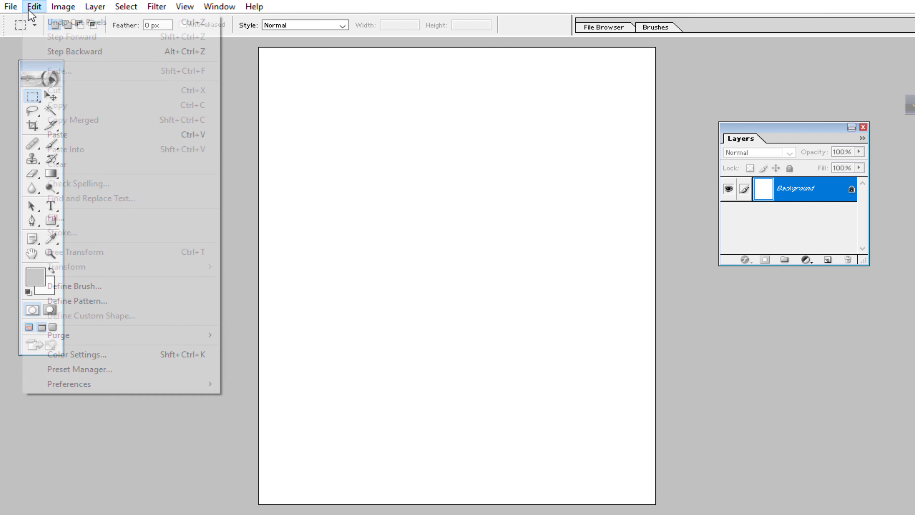
click(79, 301)
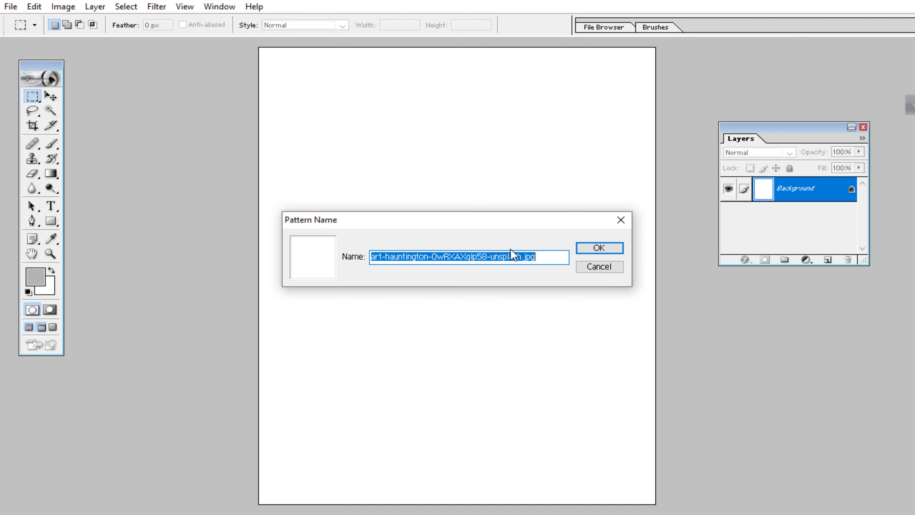
text(46546)
key(Return)
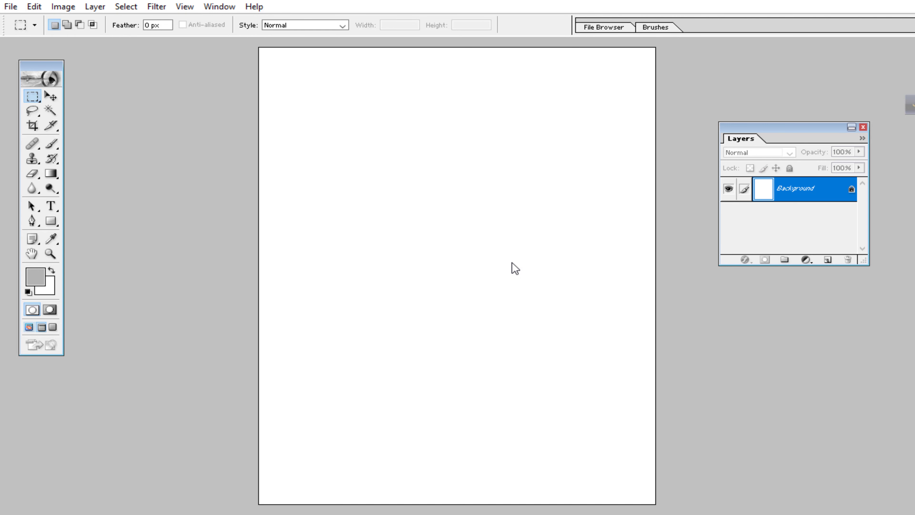
key(ctrl+z)
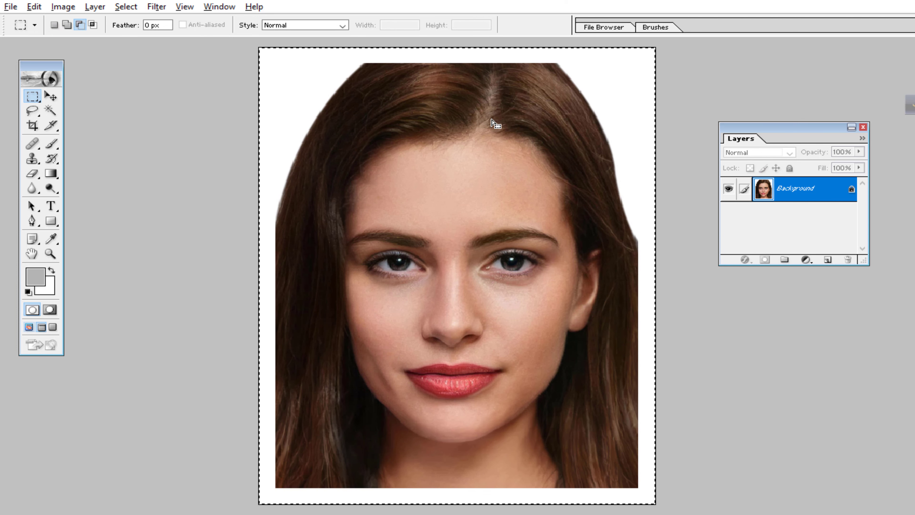
Define the whole bordered portrait as a pattern named 65464
key(alt+e)
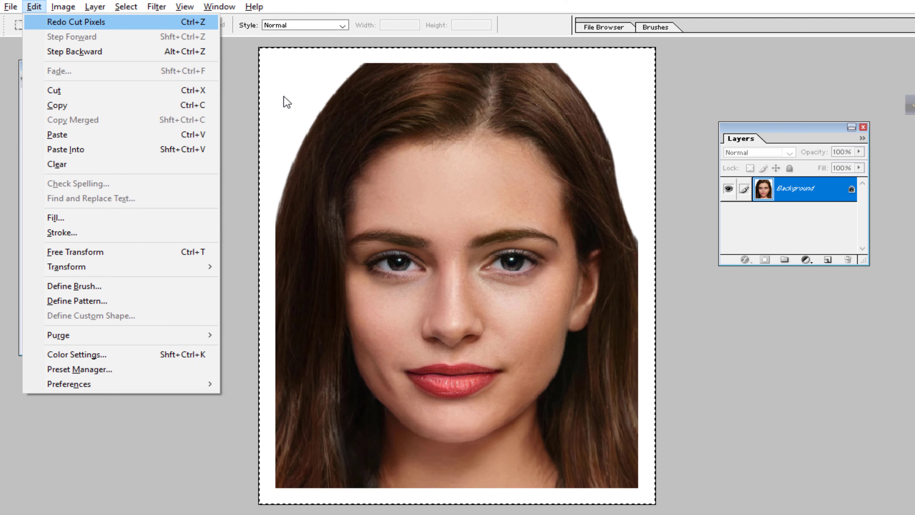
click(74, 301)
text(65464)
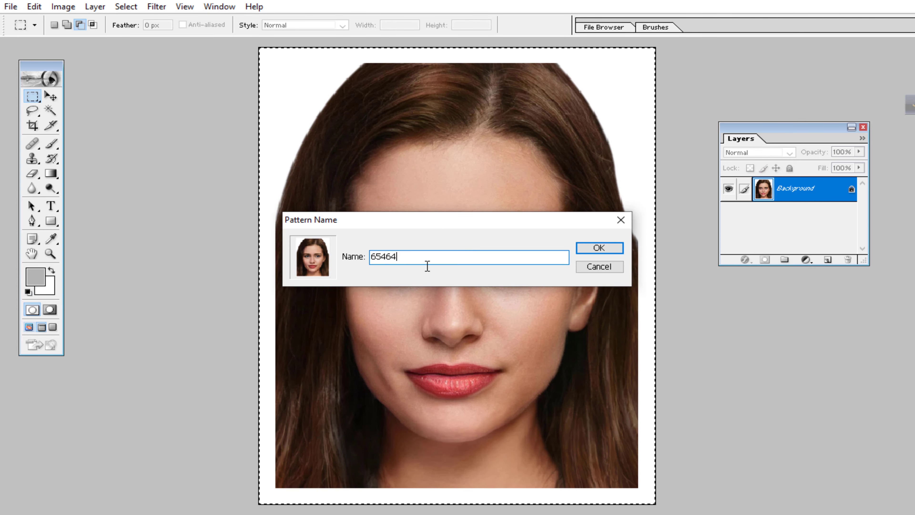
key(Return)
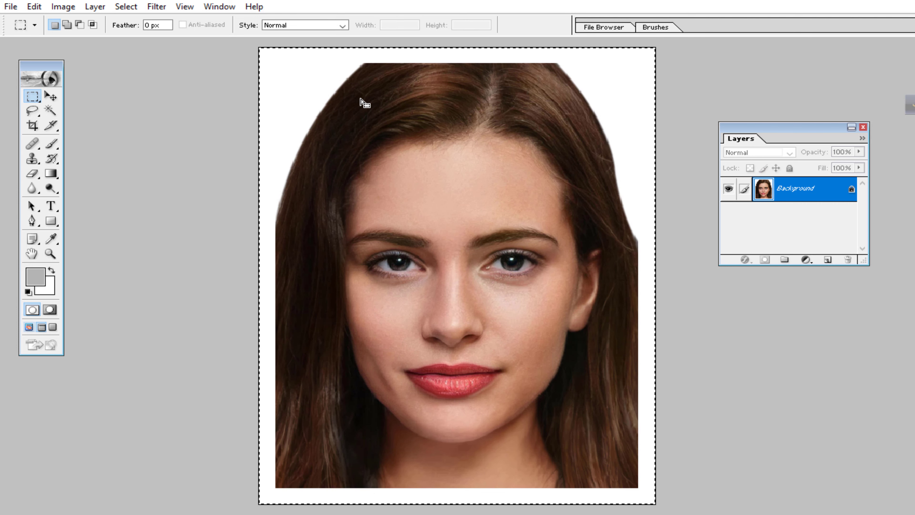
Create a new blank document with the A4 preset size and white contents
key(ctrl+n)
click(408, 201)
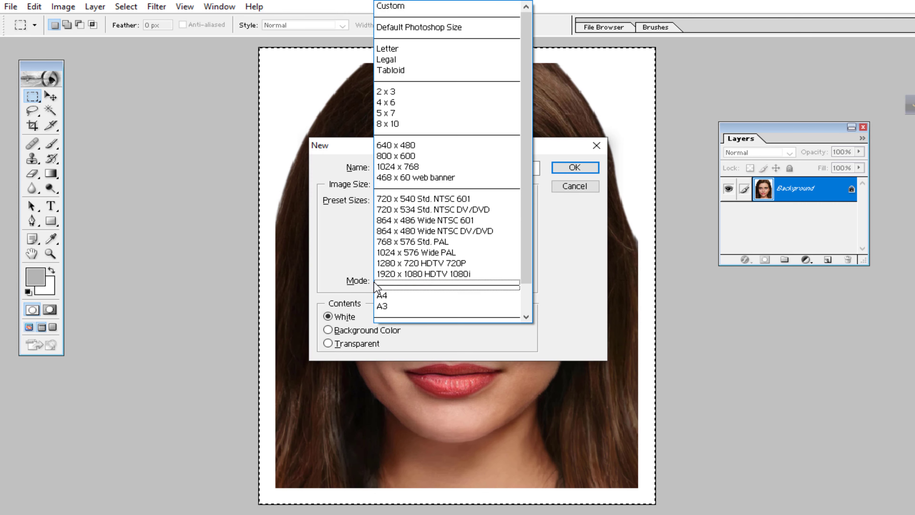
click(381, 296)
key(Return)
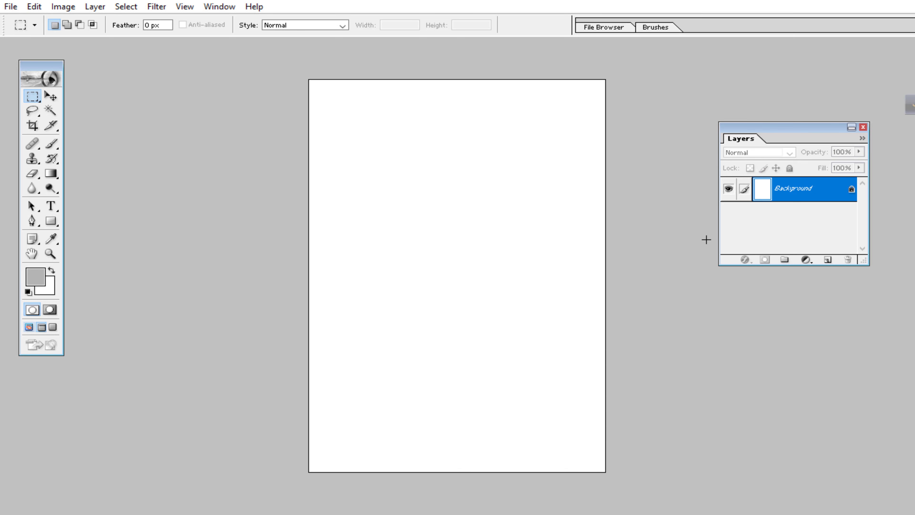
Fill the A4 page with the custom pattern of the woman's portrait in Normal mode at 100% opacity
click(33, 6)
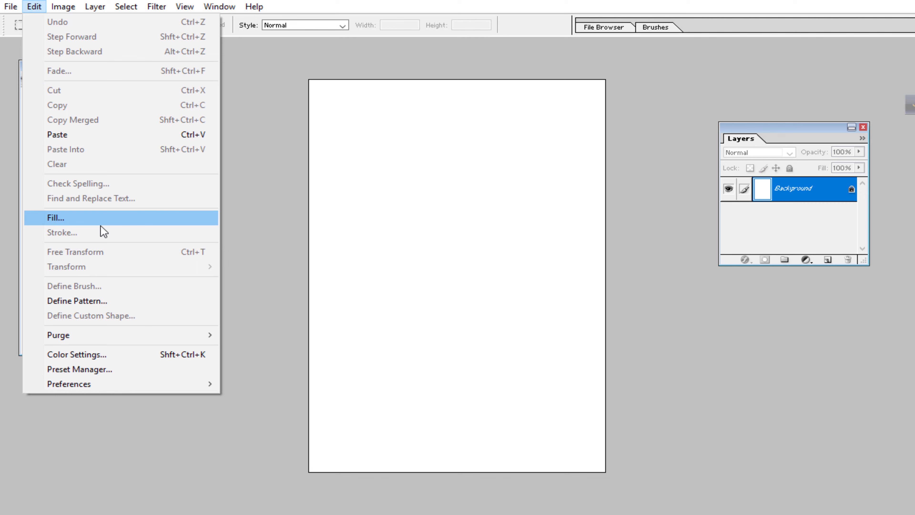
click(74, 222)
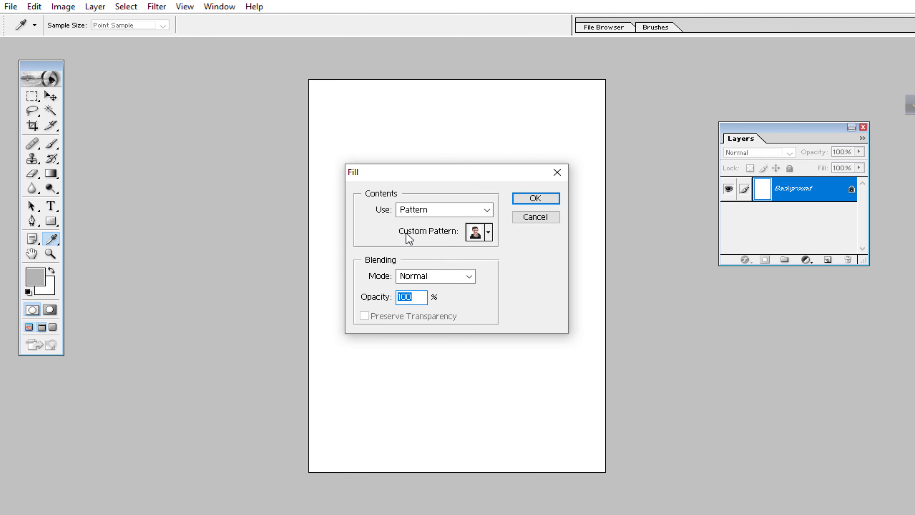
click(487, 233)
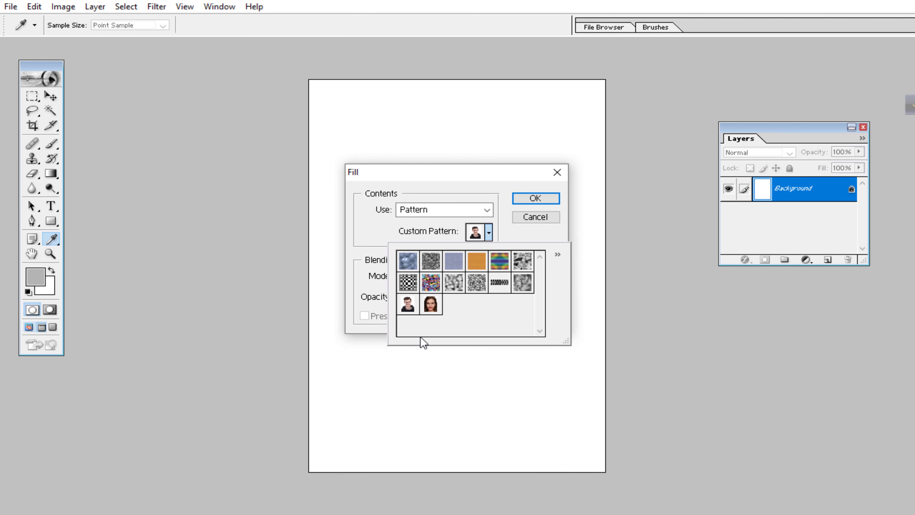
click(431, 306)
click(527, 199)
Clear the cut-off column of portraits along the page's right edge to white, keeping FFFFFF as the background colour
key(m)
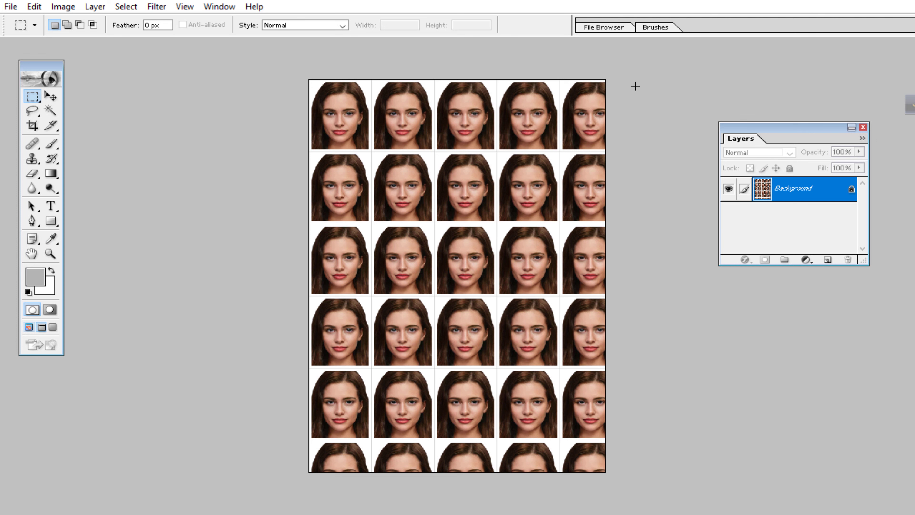
drag(591, 438, 562, 510)
key(Delete)
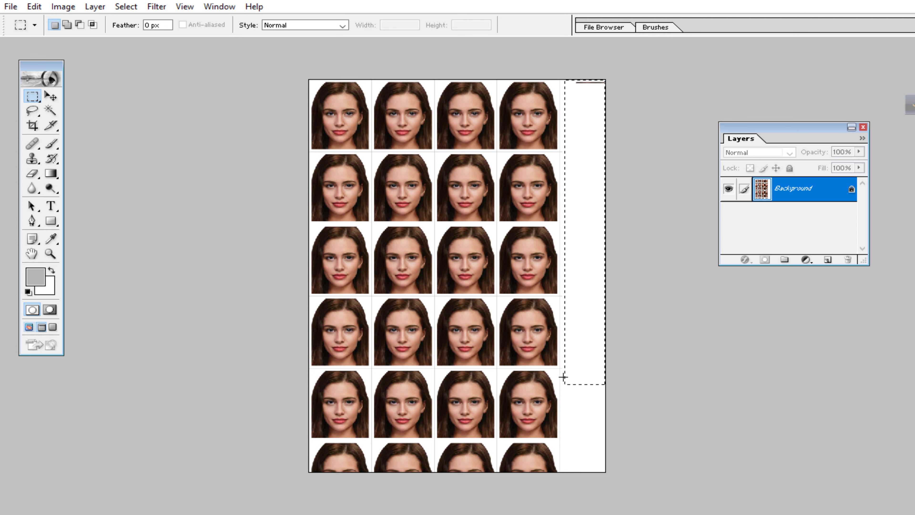
drag(563, 377, 564, 483)
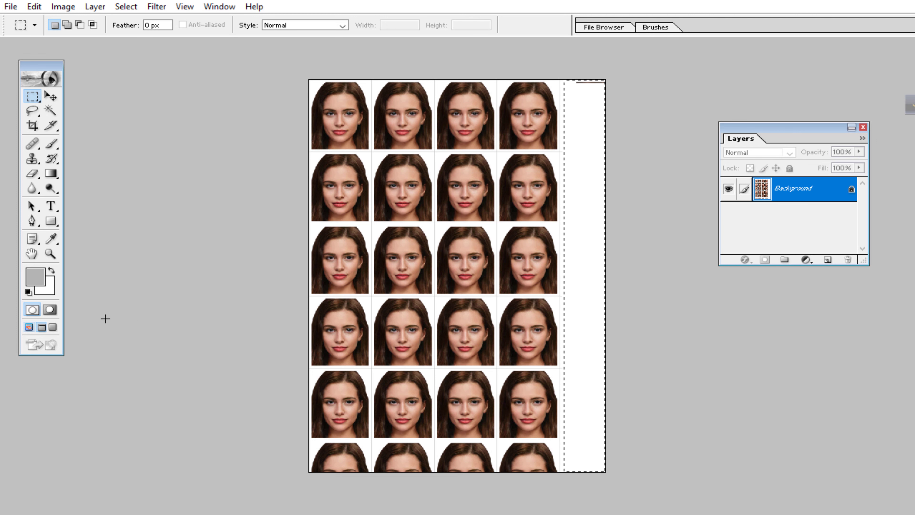
click(48, 286)
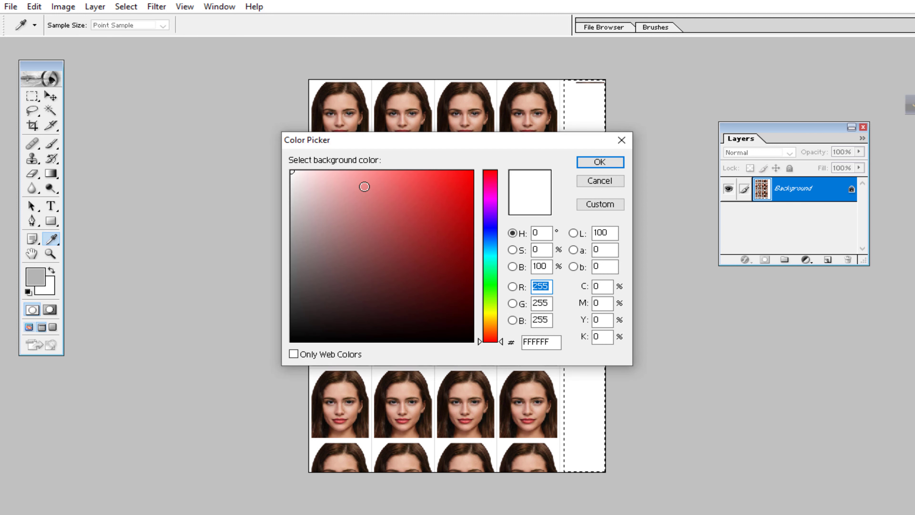
click(599, 163)
key(m)
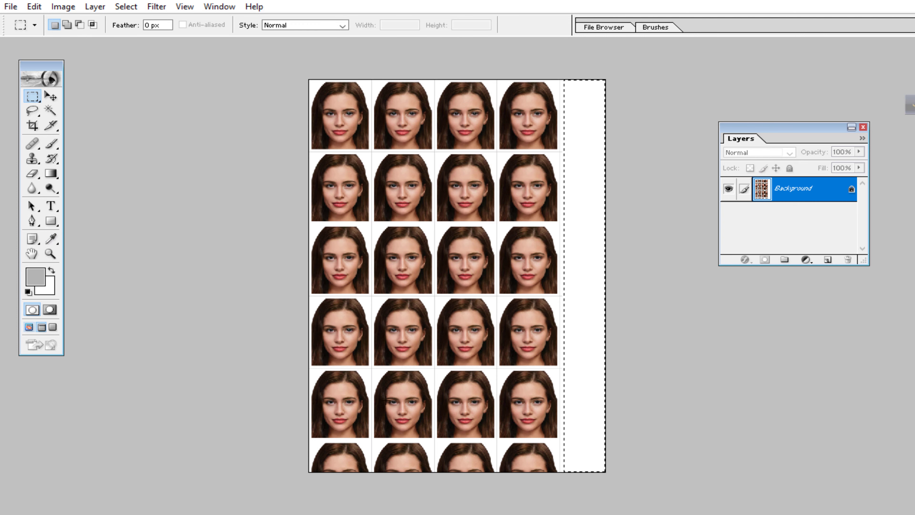
Clear the cut-off row of portraits along the page's bottom edge to white and deselect
click(345, 458)
drag(290, 444, 609, 475)
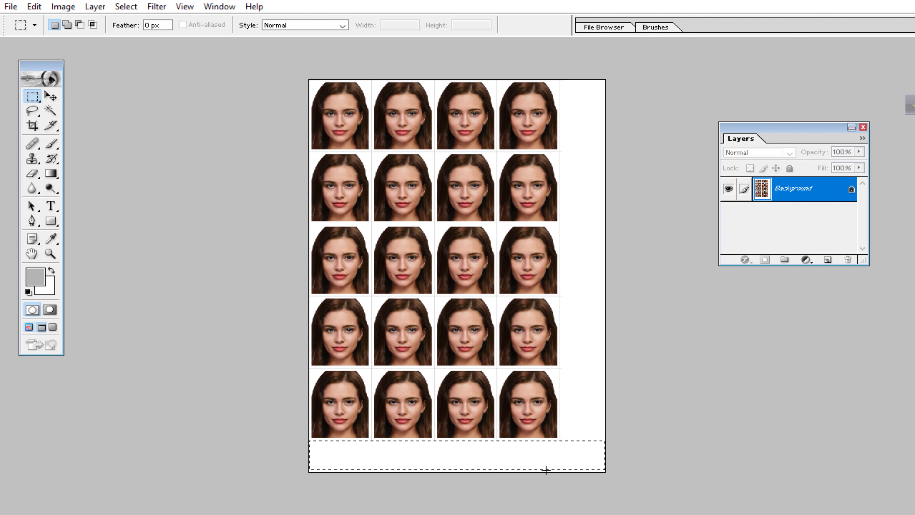
key(ctrl+d)
Cut the grid of four by five complete portraits and paste it centred on the page as a new layer
drag(574, 454, 564, 440)
key(Delete)
key(ctrl+d)
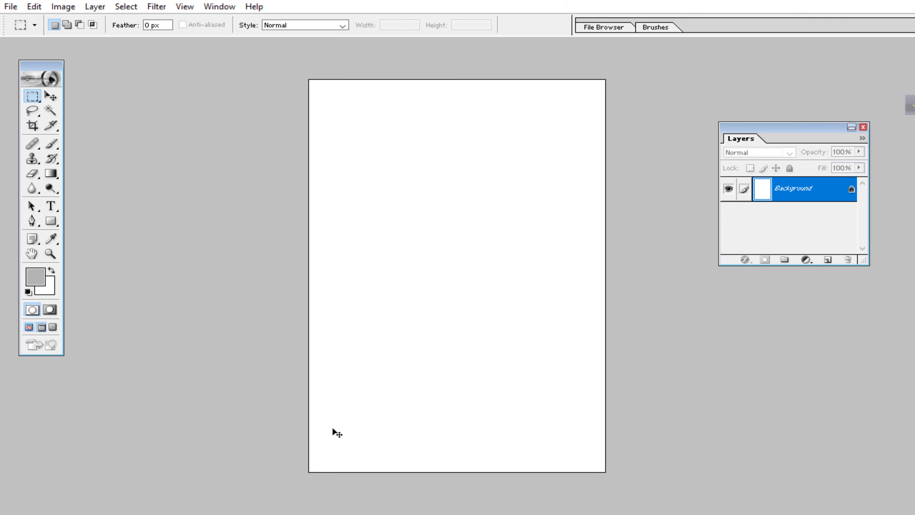
key(ctrl+v)
key(v)
key(ctrl+equal)
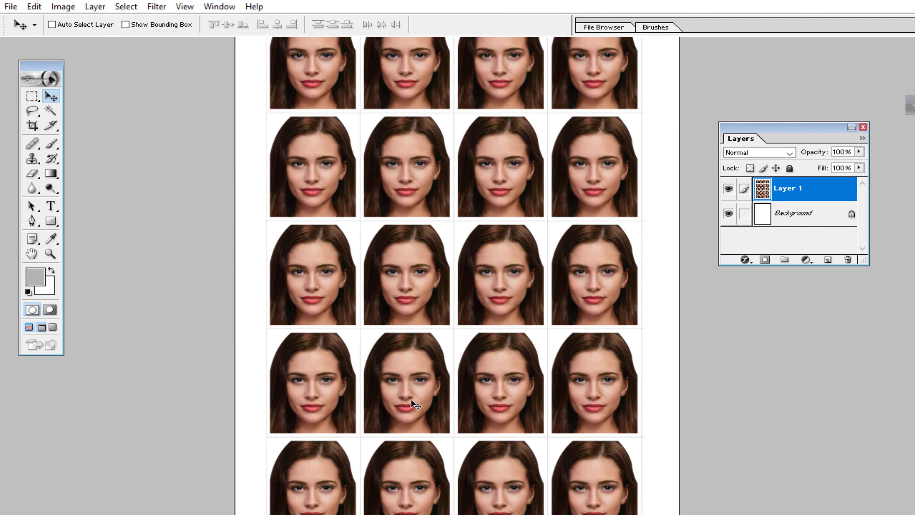
key(ctrl+equal)
scroll(408, 323, up, 5)
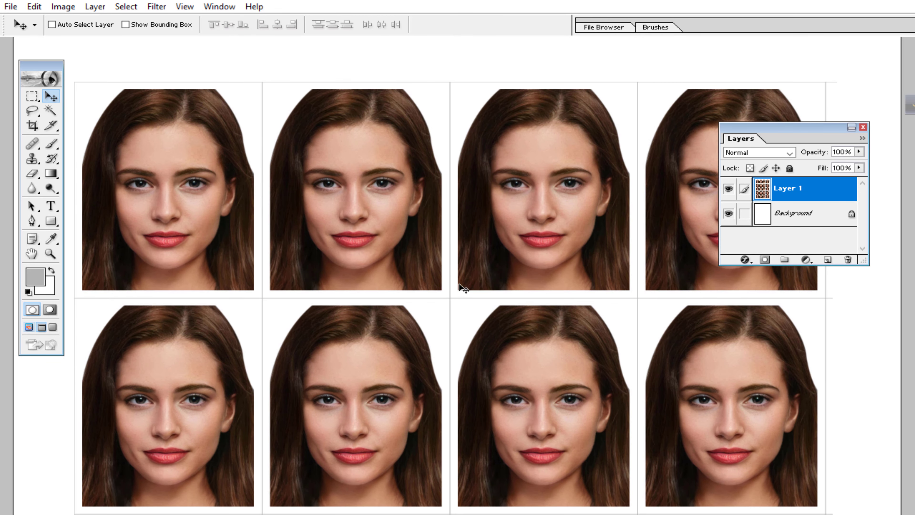
key(ctrl+minus)
key(ctrl+minus)
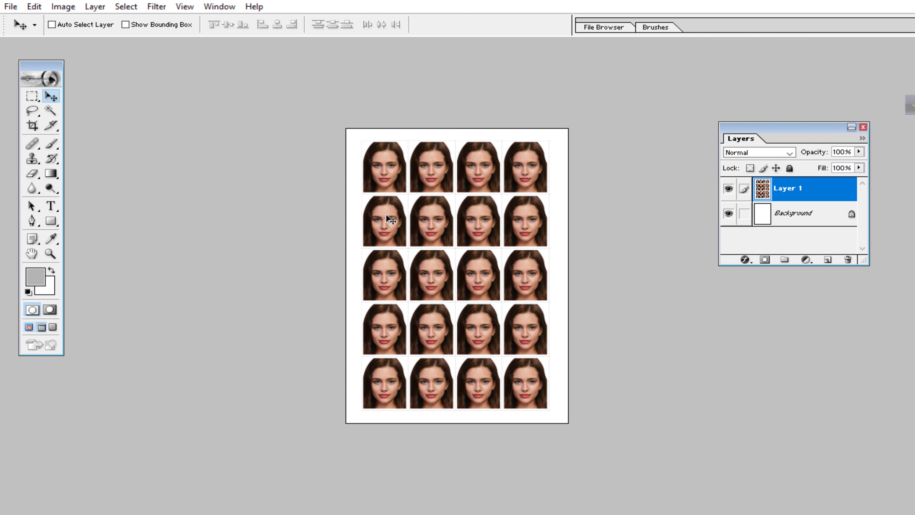
Bring the single bordered portrait into the A4 document as a new layer and delete the portrait-grid layer
click(730, 189)
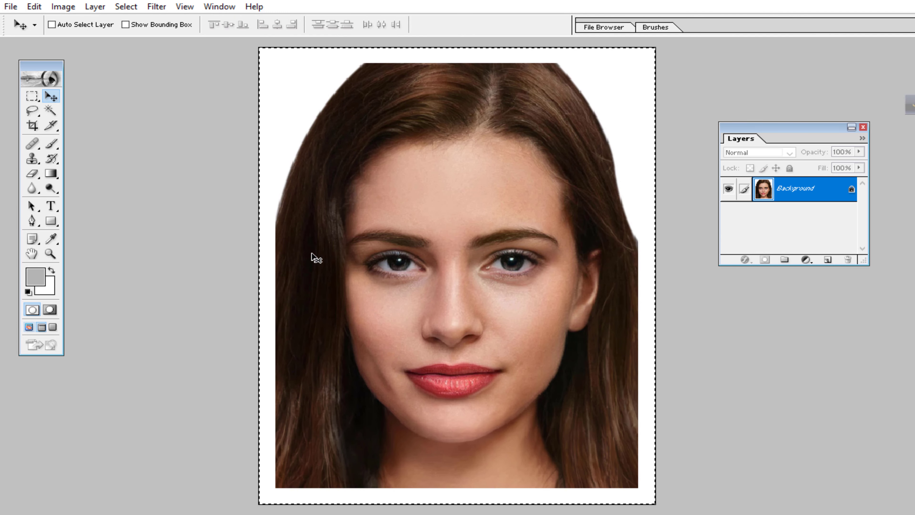
key(ctrl+x)
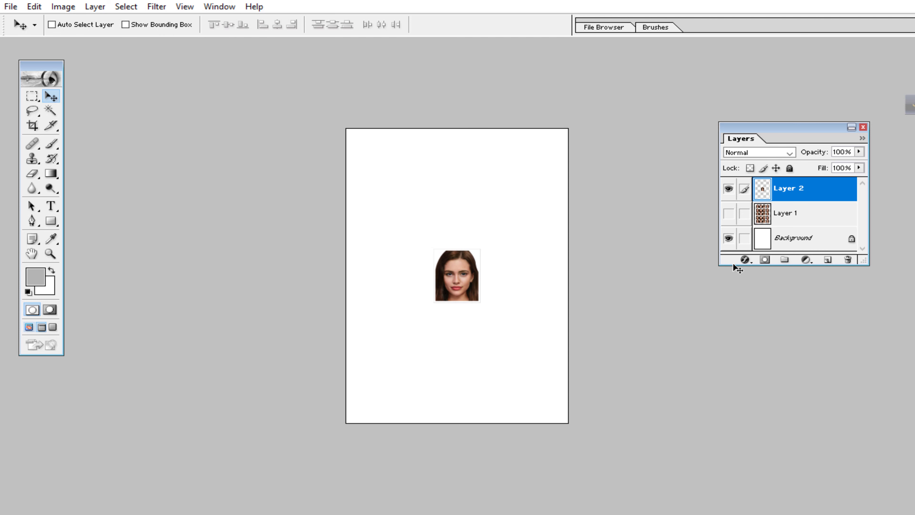
drag(803, 218, 849, 258)
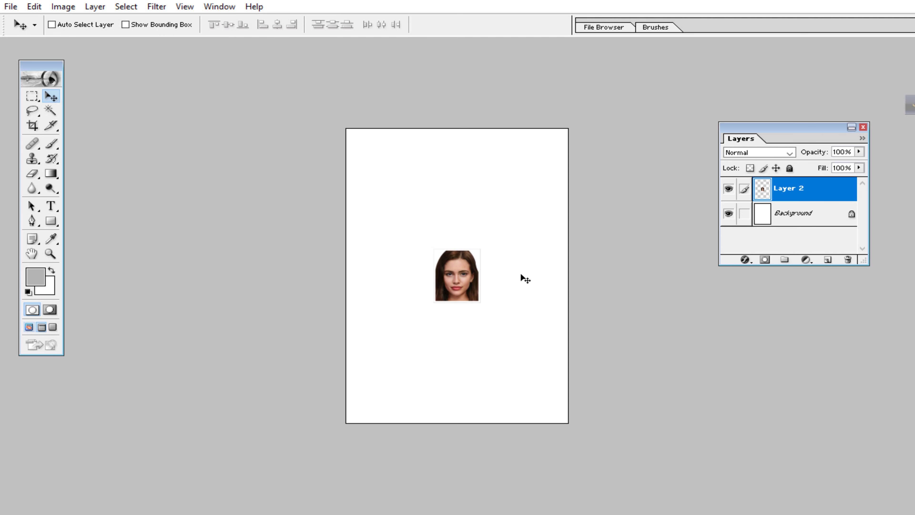
Duplicate the portrait layer and place the copy directly to the right of the original with a narrow gap
key(ctrl+plus)
key(ctrl+plus)
key(ctrl+plus)
key(ctrl+plus)
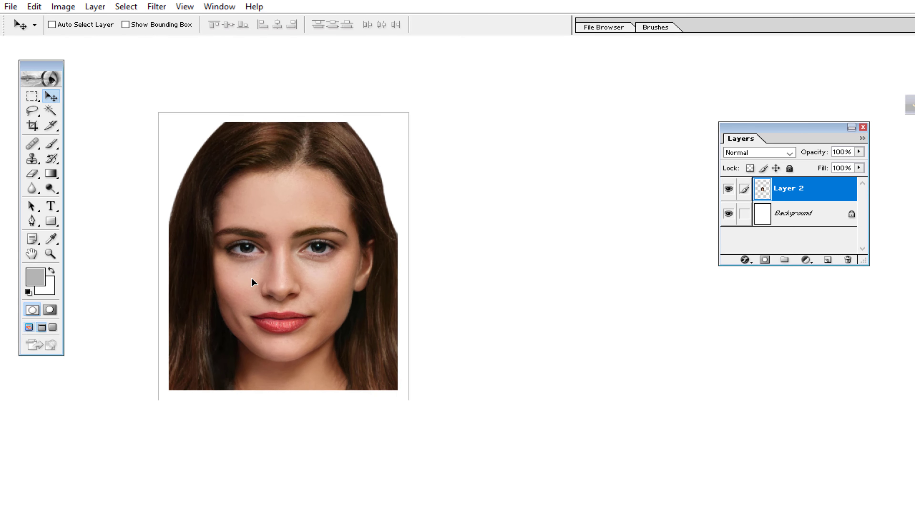
drag(199, 308, 464, 320)
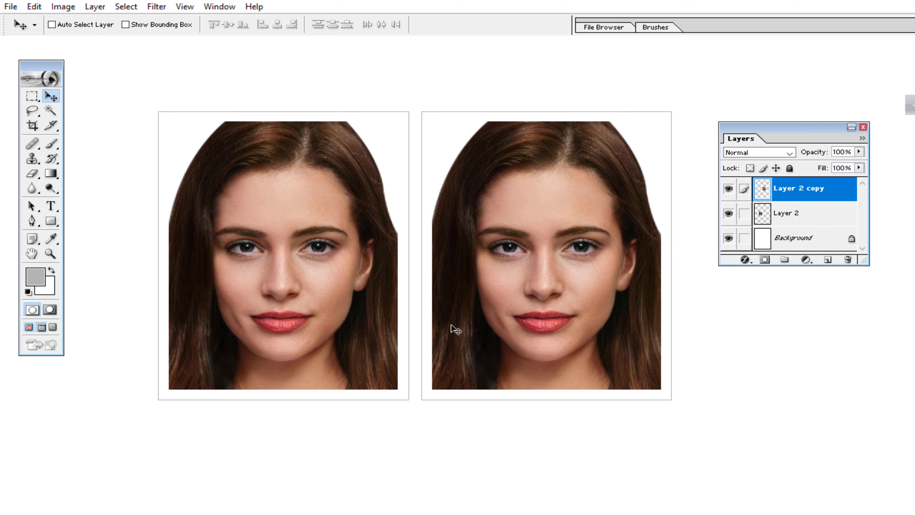
Examine the spacing and alignment of the two portraits in full-screen view with the panels hidden
key(f)
key(f)
key(f)
key(f)
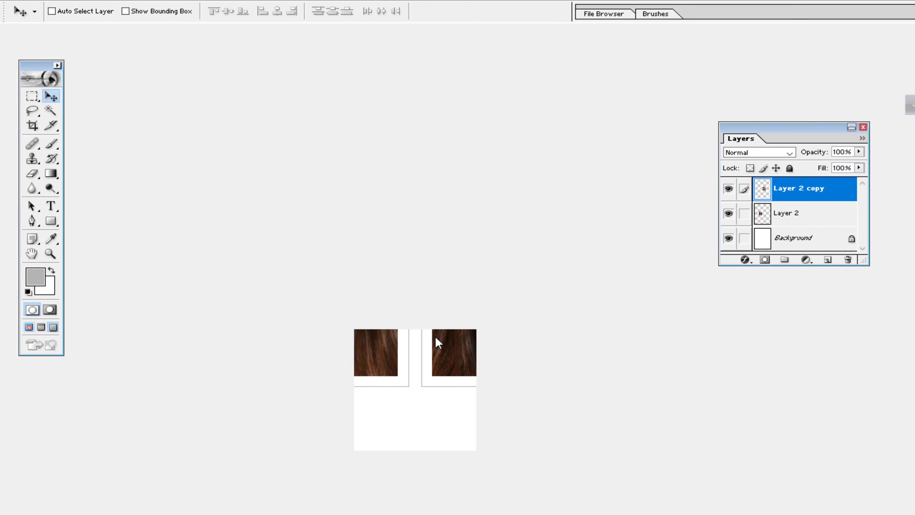
key(Tab)
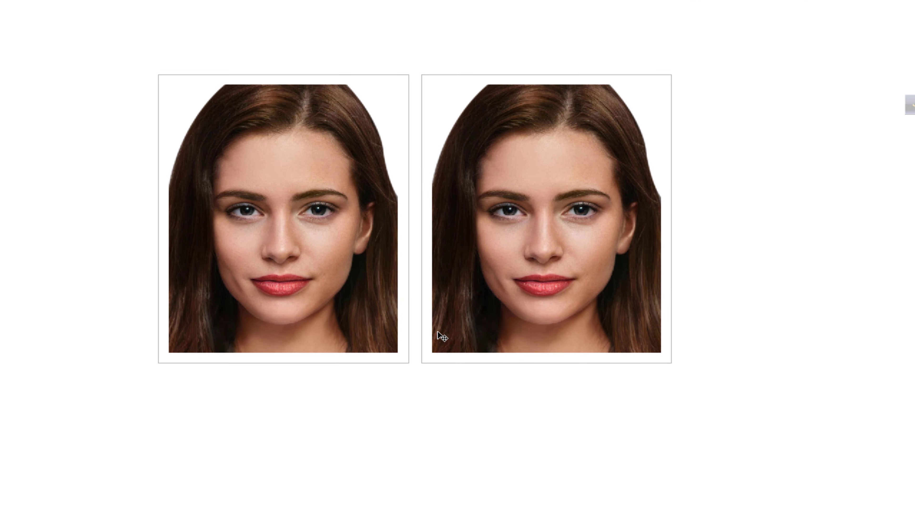
key(ctrl+plus)
key(ctrl+plus)
key(ctrl+plus)
drag(477, 248, 476, 398)
key(ctrl+minus)
key(ctrl+minus)
key(ctrl+minus)
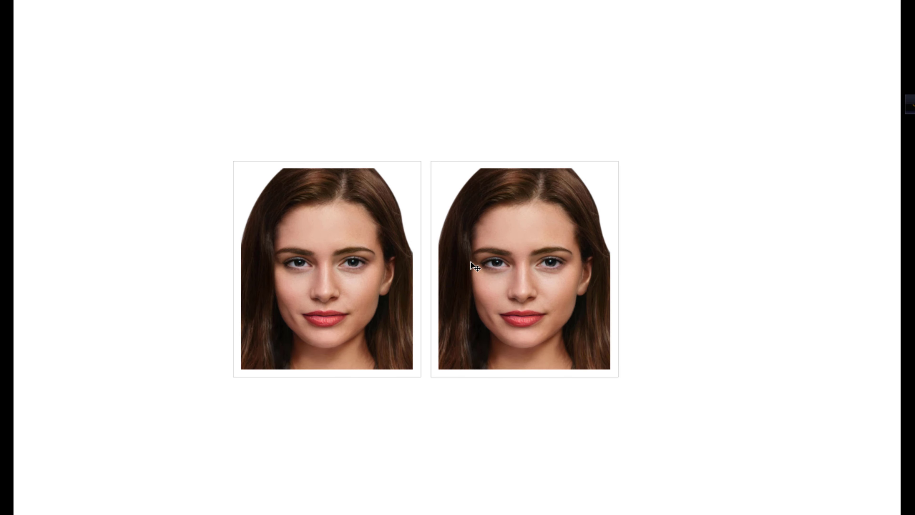
Move the portrait copy left until its grey outline meets the original's outline, with its bounding box shown
key(ctrl+plus)
key(ctrl+plus)
key(ctrl+plus)
key(ctrl+plus)
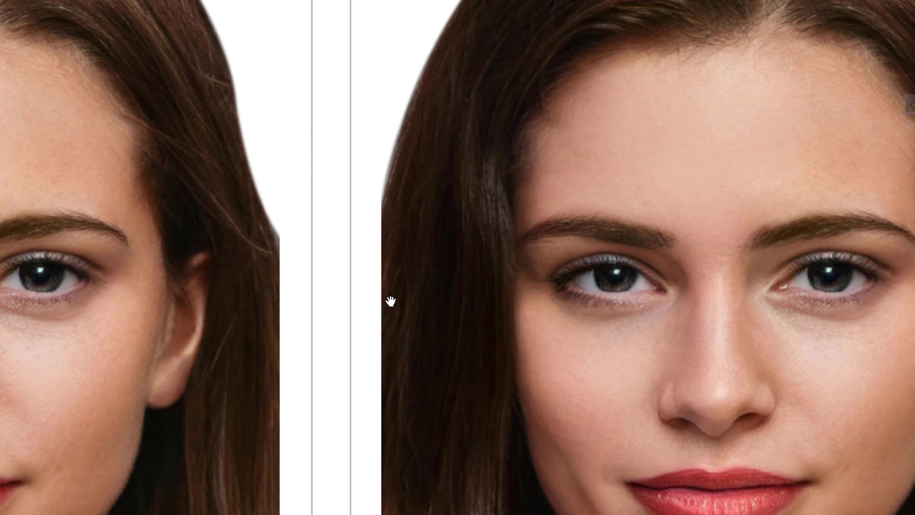
scroll(389, 295, down, 1)
key(Tab)
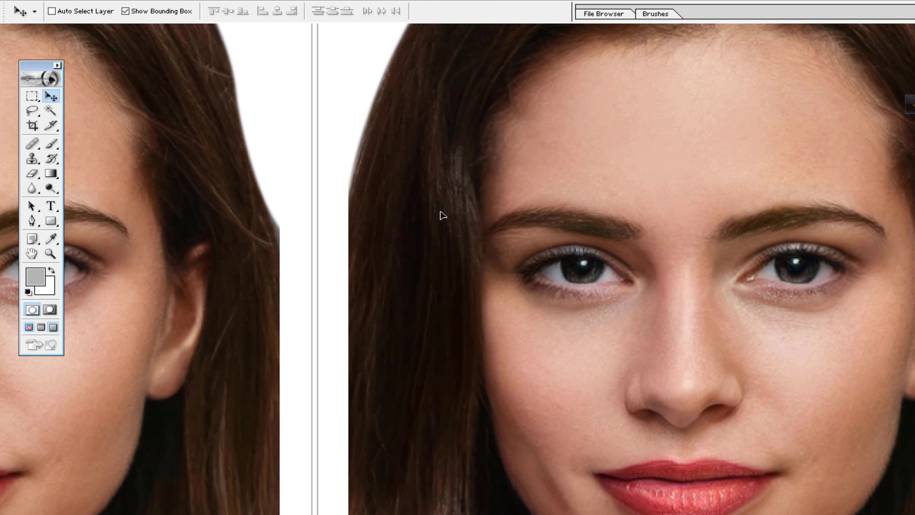
click(433, 207)
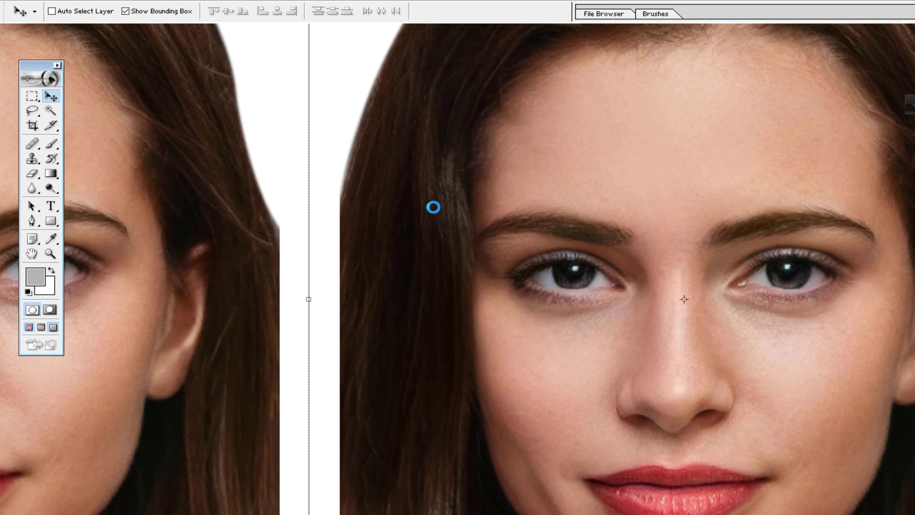
Nudge the portrait copy up until its edges line up with the original portrait, and turn off the bounding box display
key(ctrl+minus)
key(ctrl+minus)
key(ctrl+minus)
key(ctrl+minus)
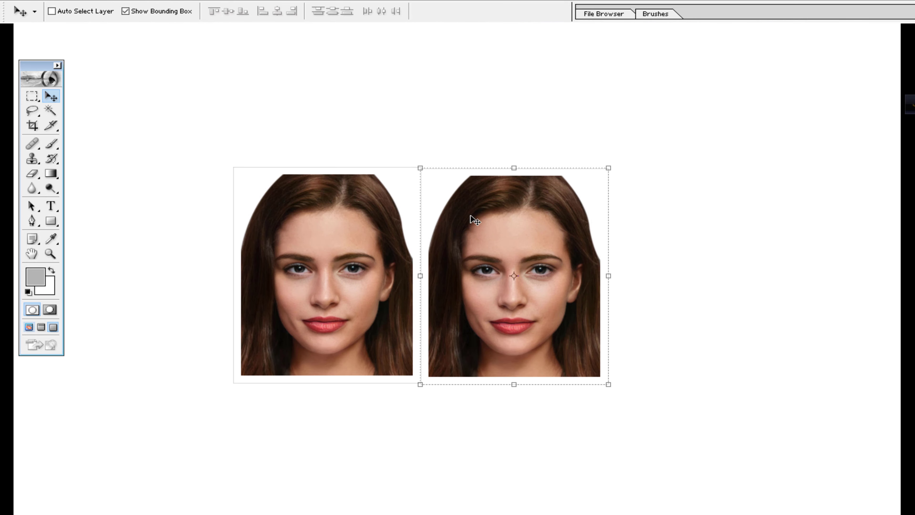
key(Up)
key(Up)
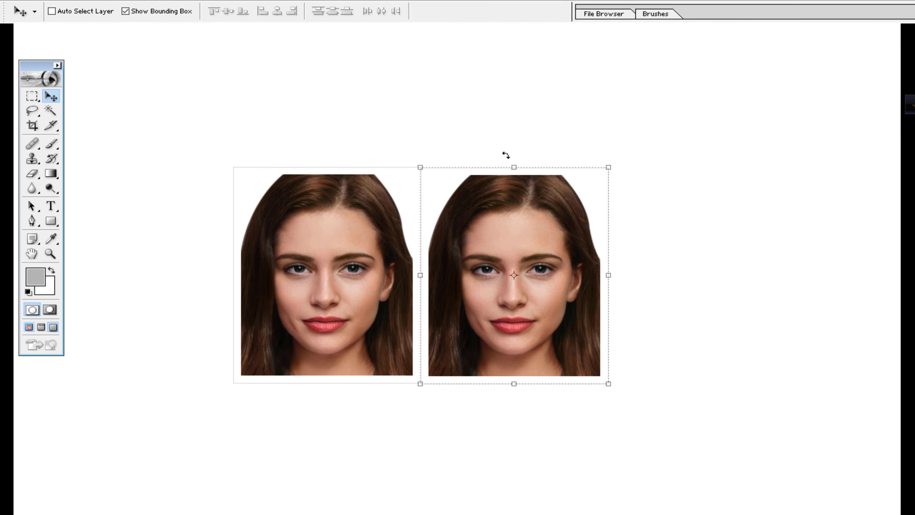
click(154, 11)
key(Up)
key(Up)
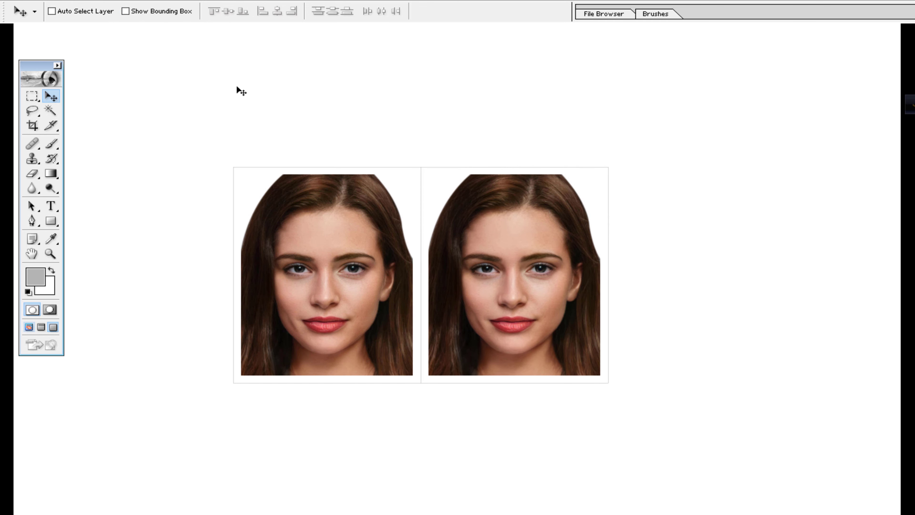
Merge the aligned portrait copy with the original portrait layer beneath it
key(F7)
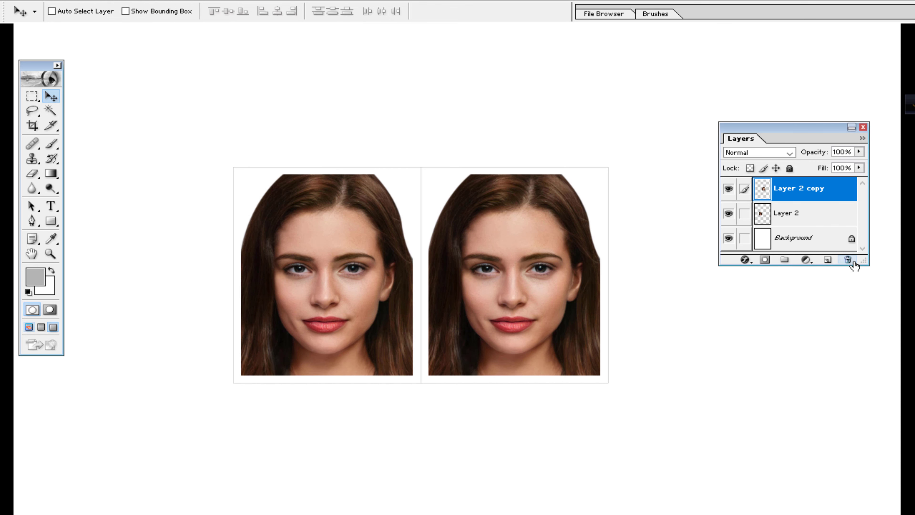
scroll(808, 203, up, 2)
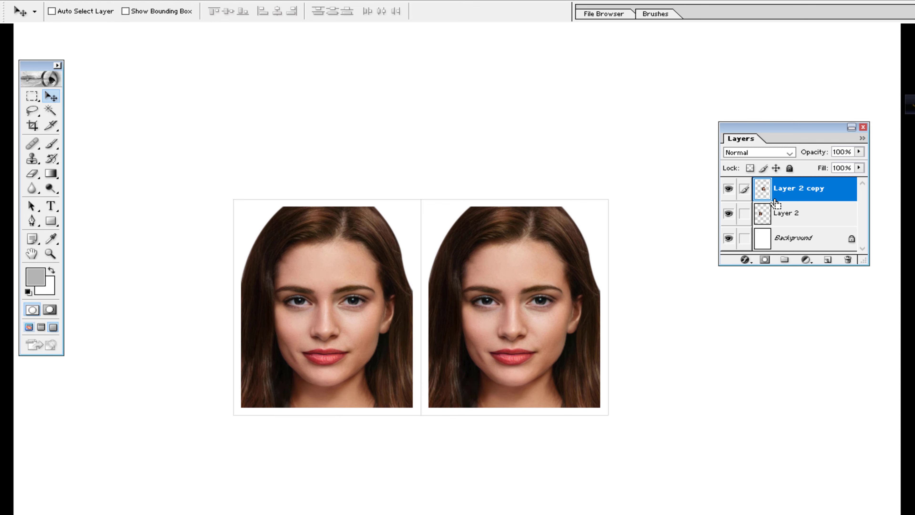
key(ctrl+e)
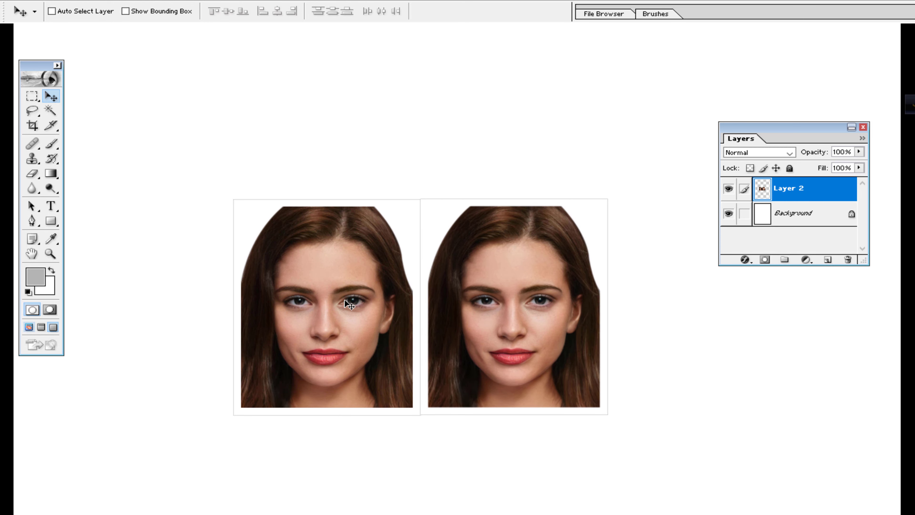
Duplicate the merged portrait pair flush against the original pair's right edge and merge the copy down into a row of four portraits
drag(333, 305, 370, 327)
key(ctrl+z)
drag(299, 348, 669, 361)
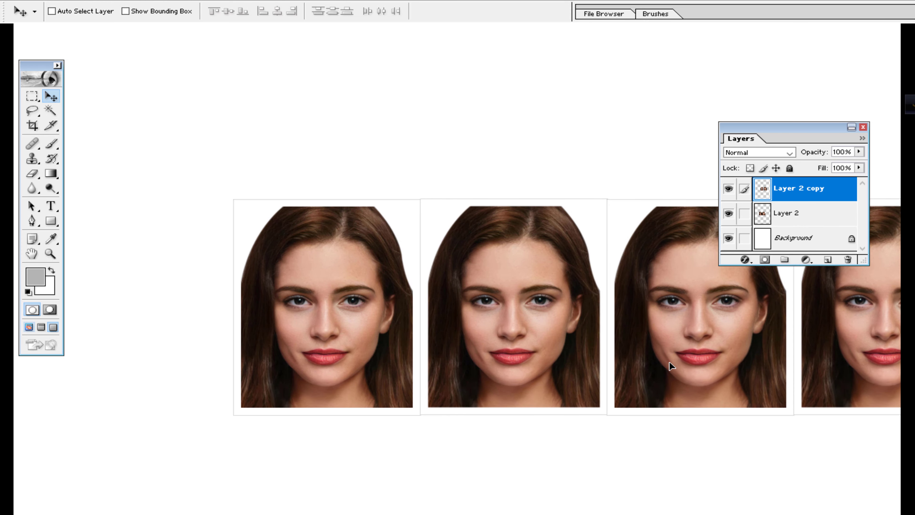
drag(687, 297, 686, 296)
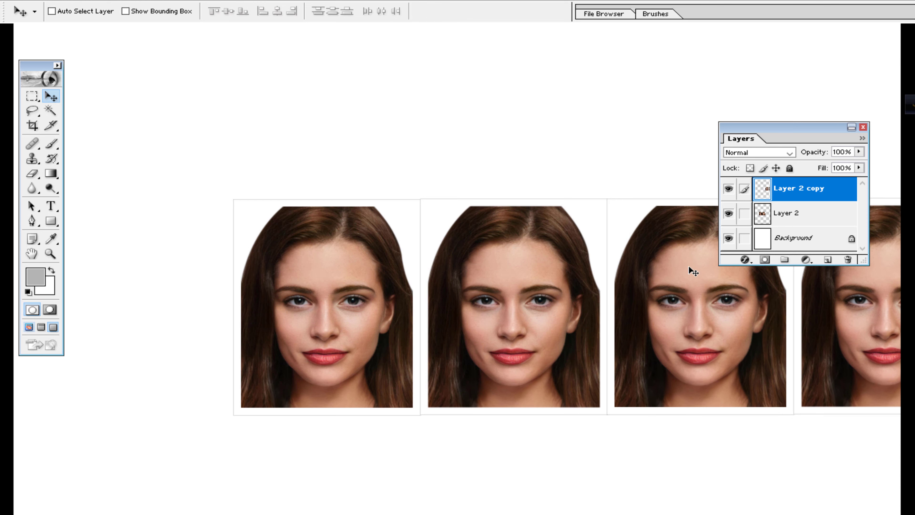
key(ctrl+e)
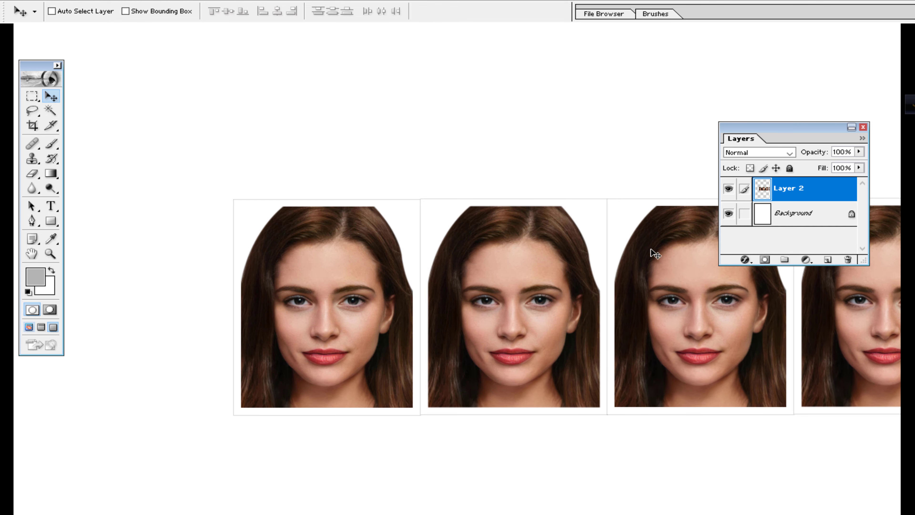
Move the row of four portraits to the top of the A4 page
key(ctrl+minus)
key(ctrl+minus)
key(ctrl+minus)
drag(525, 298, 504, 145)
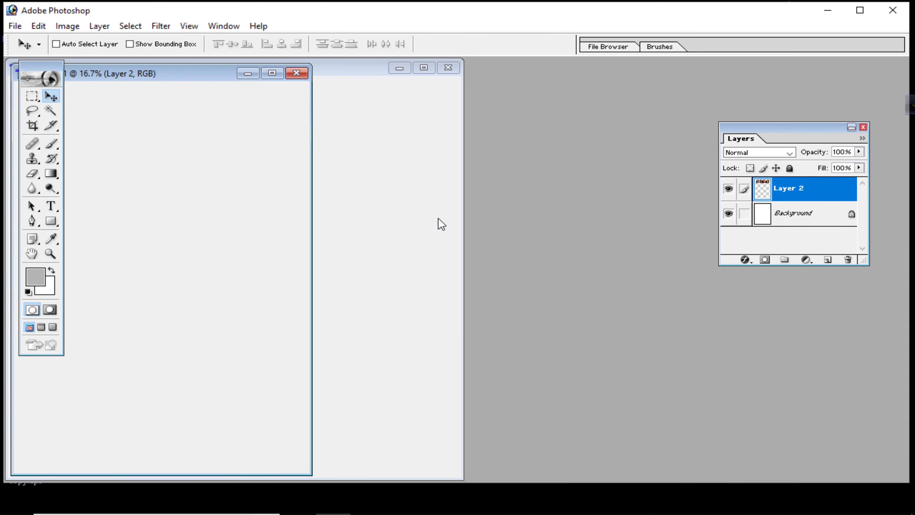
Show the A4 page layout in full-screen view with the panels hidden
key(f)
key(f)
key(Tab)
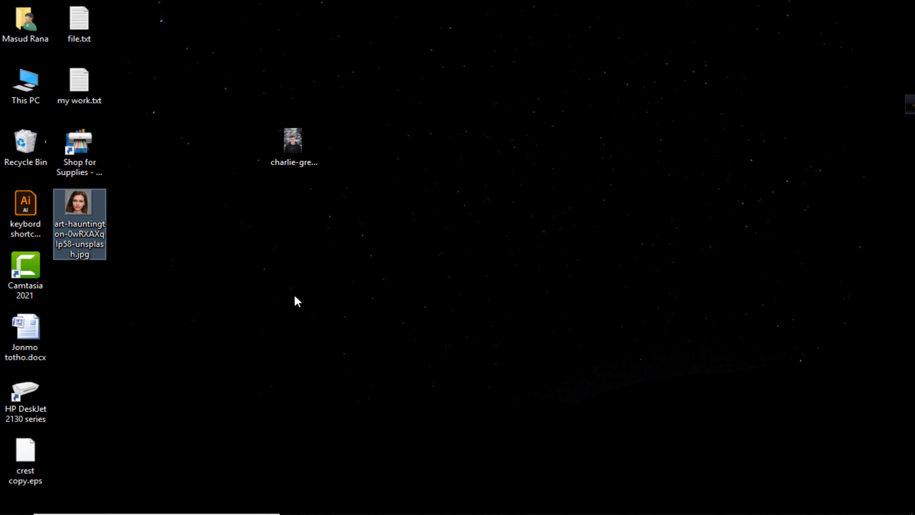
key(alt+Tab)
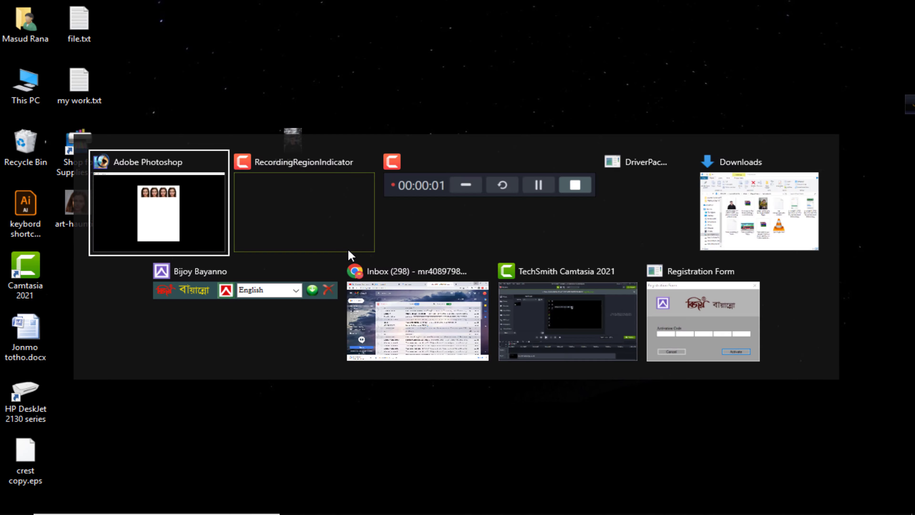
key(Escape)
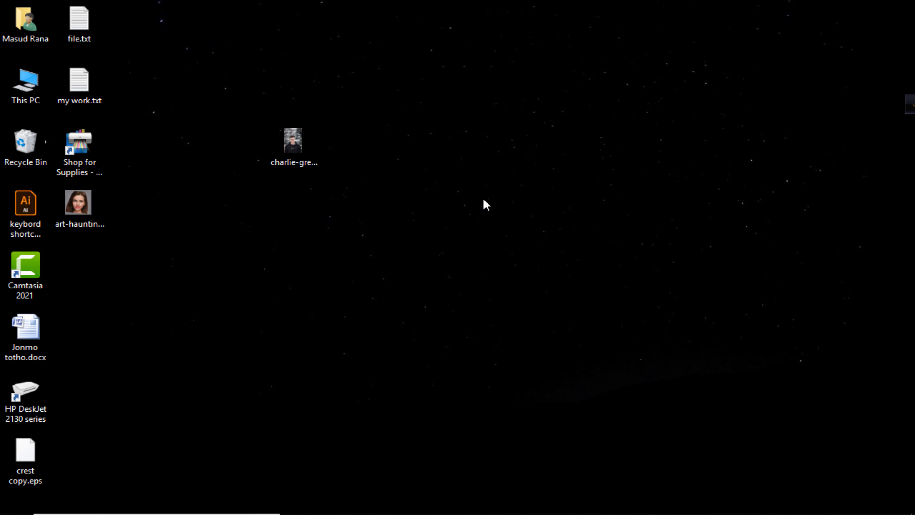
key(alt+Tab)
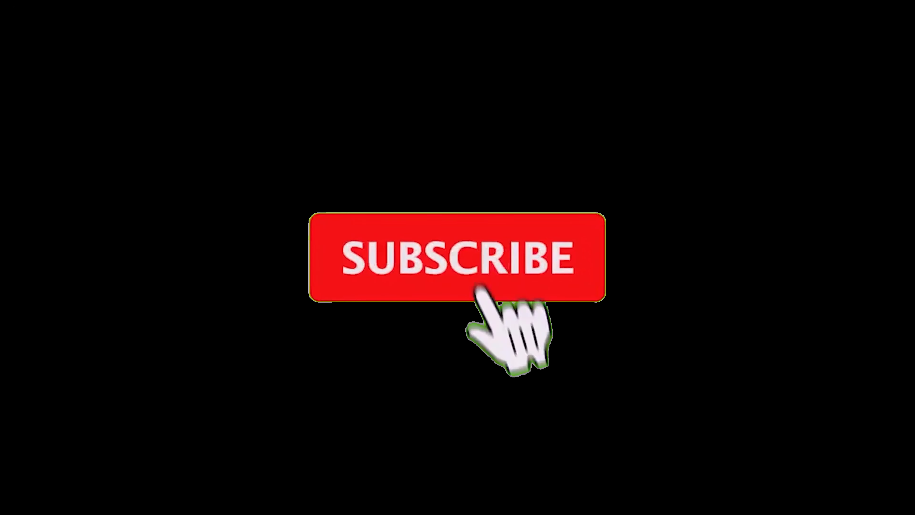